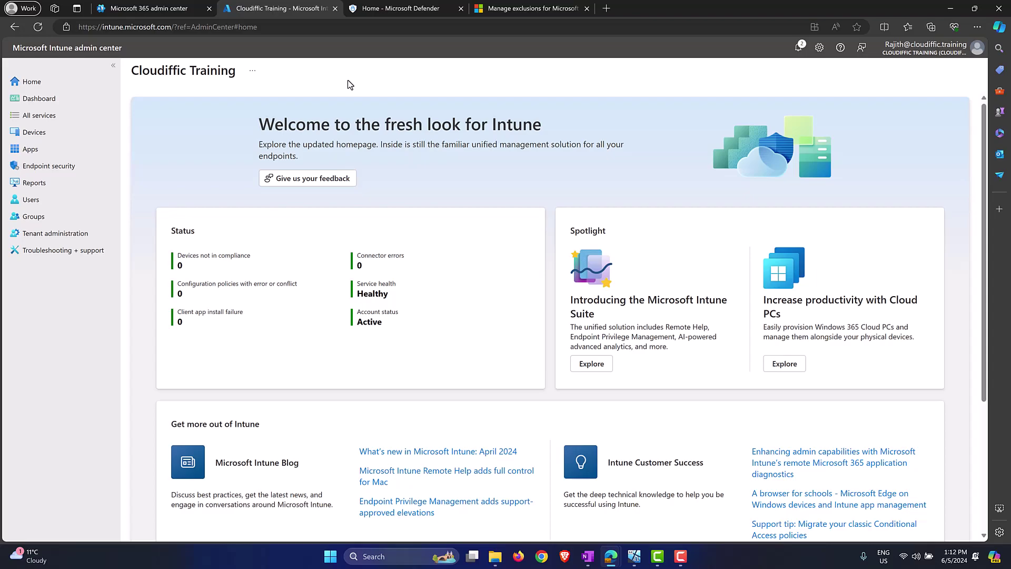
# Step: Read the Microsoft Learn article on managing Defender exclusions, through to the table of exclusion types by product
pyautogui.click(522, 7)
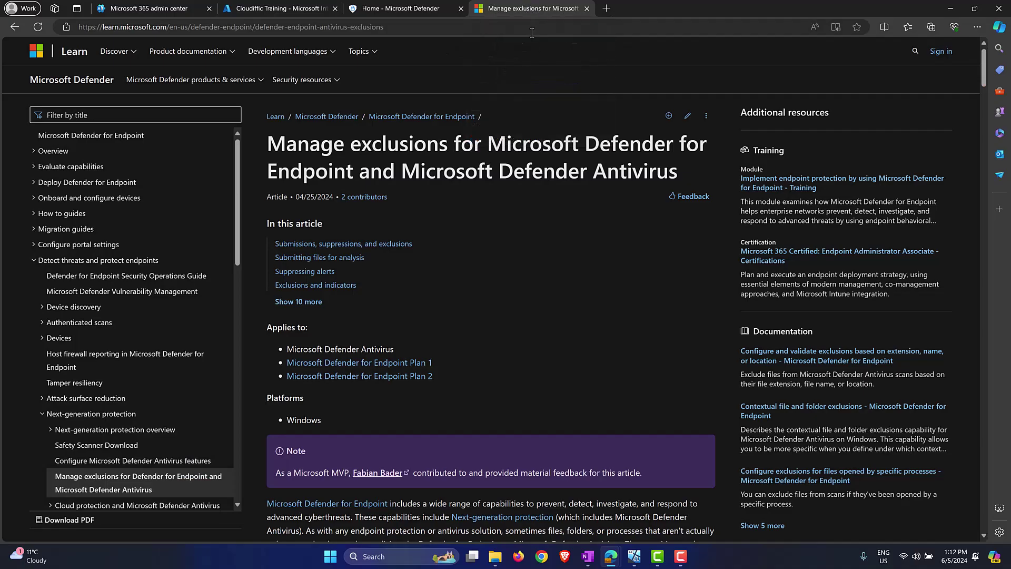
pyautogui.scroll(-15, 501, 222)
pyautogui.scroll(6, 504, 270)
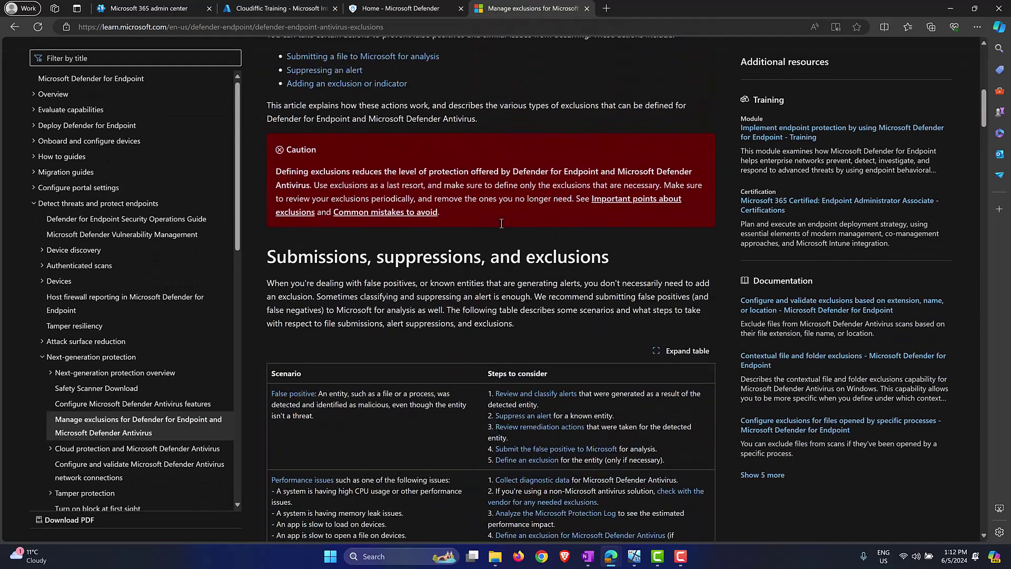
pyautogui.scroll(-15, 503, 270)
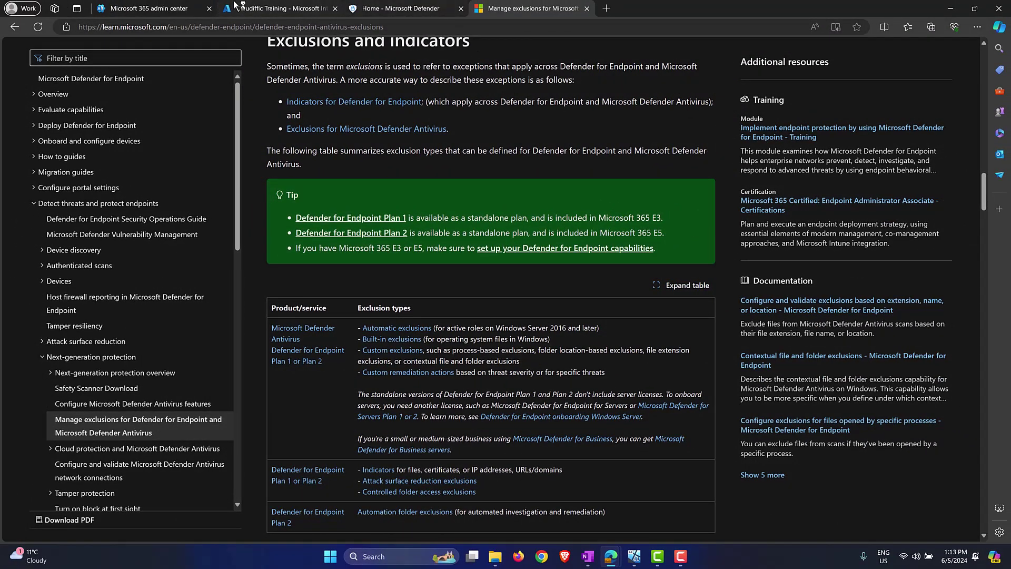
# Step: Switch to the Microsoft 365 admin center and review the licences available for the organisation's subscriptions
pyautogui.click(262, 10)
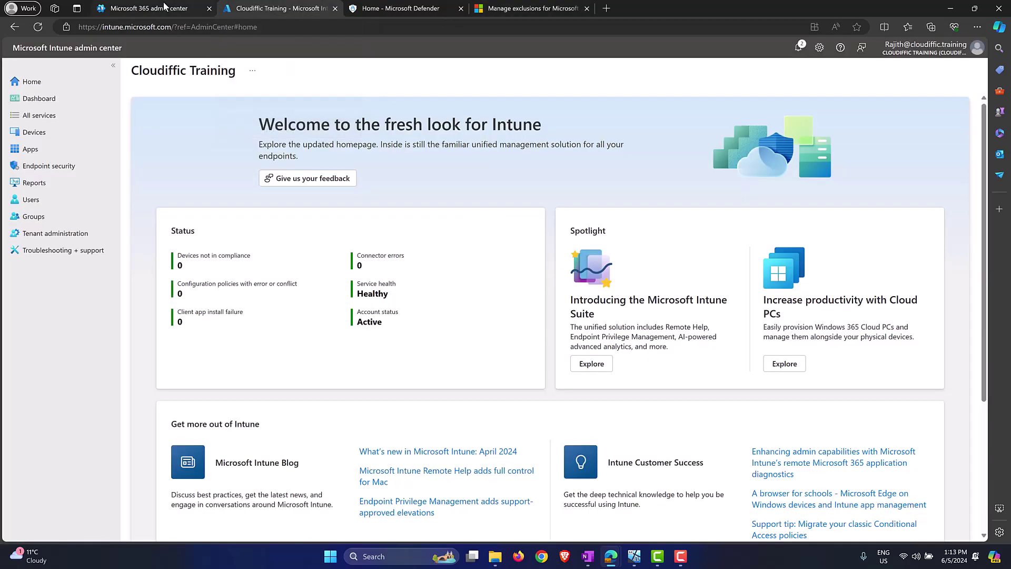
pyautogui.click(157, 9)
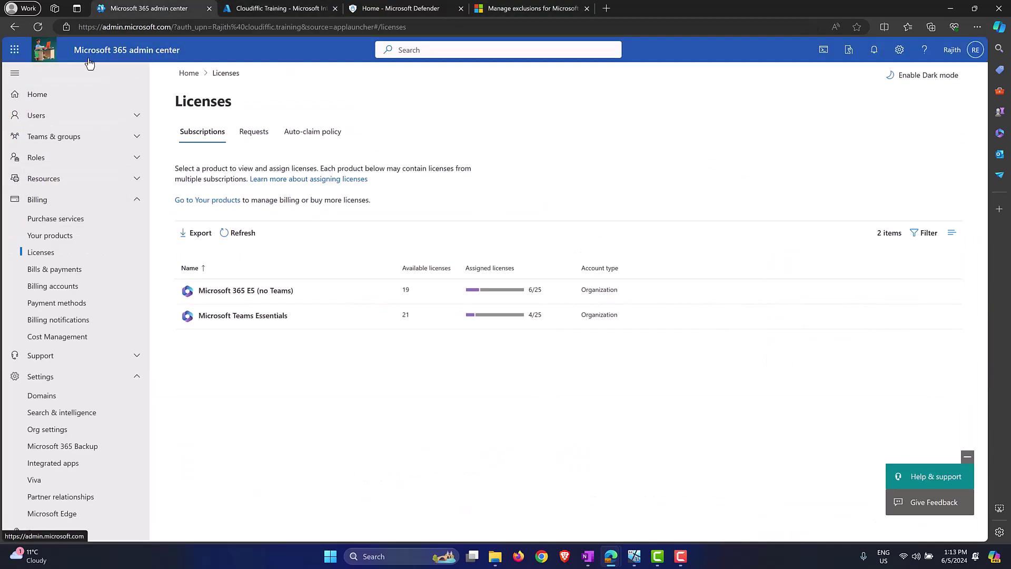
pyautogui.click(192, 29)
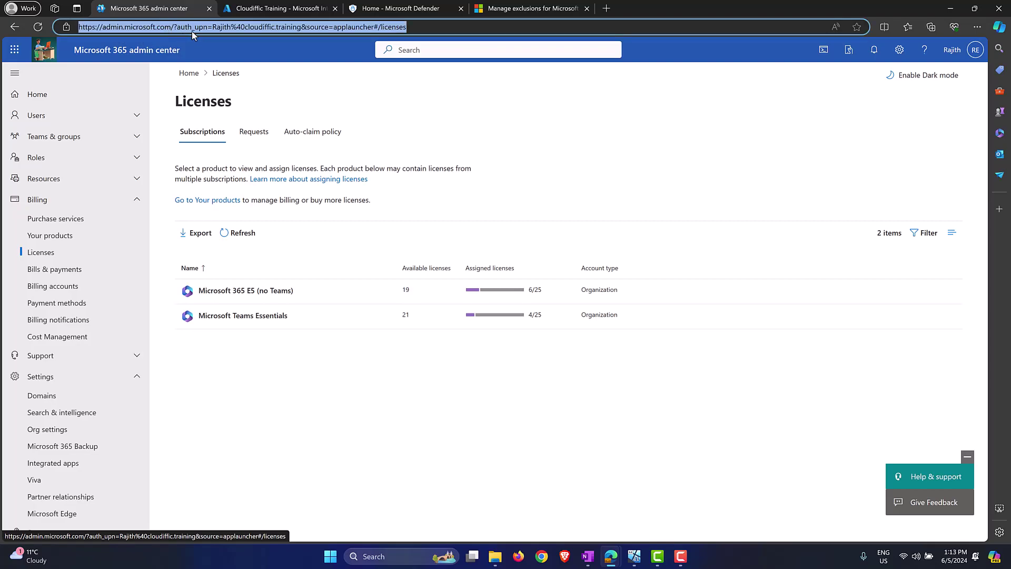
pyautogui.click(59, 254)
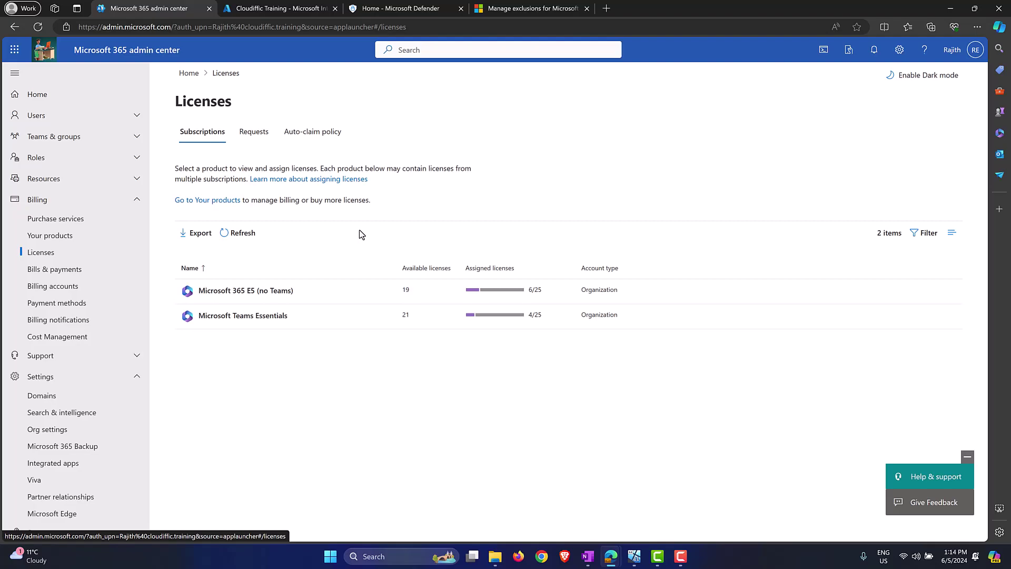
# Step: In the Intune admin center, examine the Microsoft Defender for Endpoint connector's status and settings under Endpoint security
pyautogui.click(412, 8)
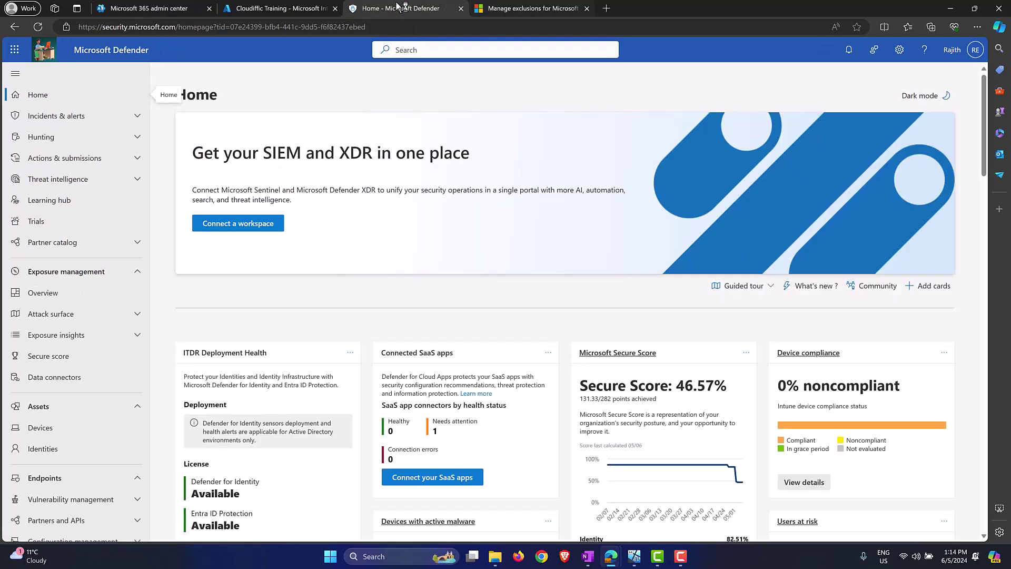
pyautogui.click(269, 8)
pyautogui.click(130, 30)
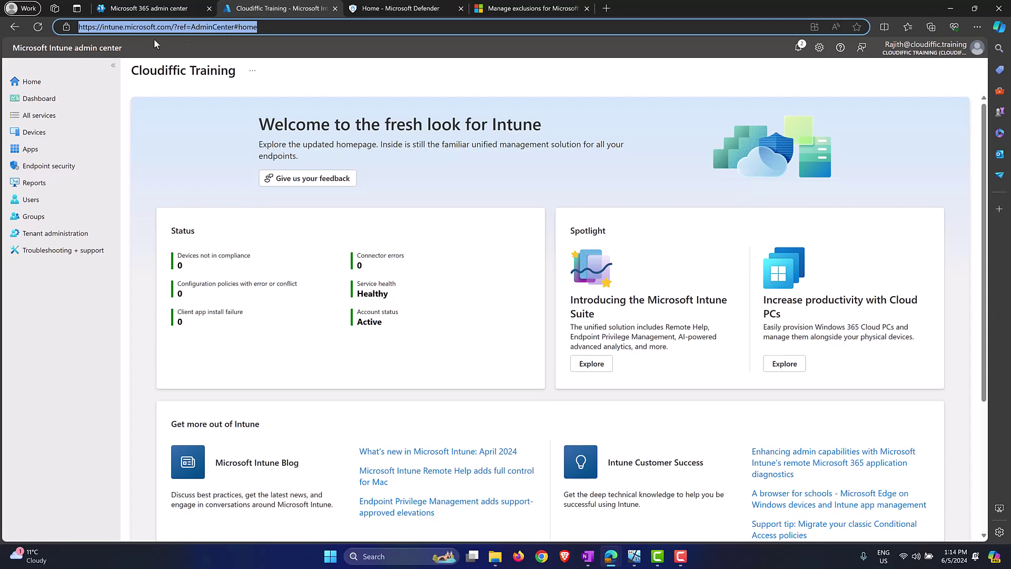
pyautogui.click(67, 170)
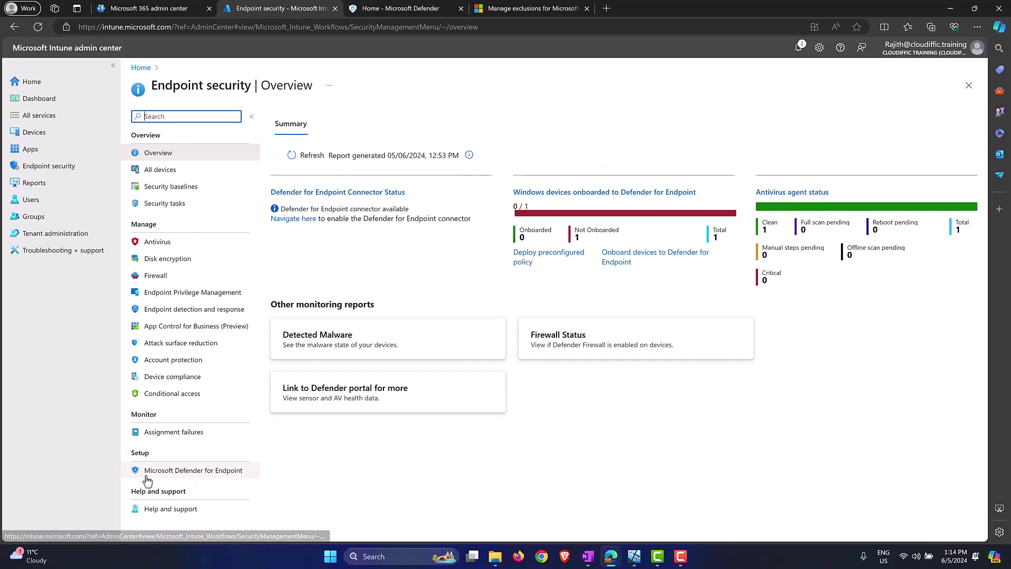
pyautogui.click(206, 477)
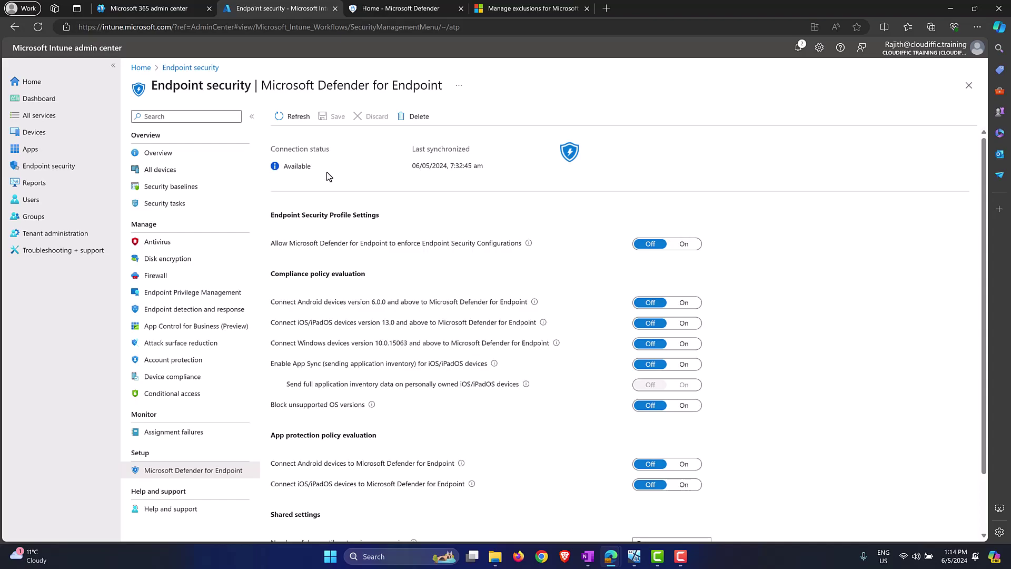
pyautogui.scroll(-2, 337, 179)
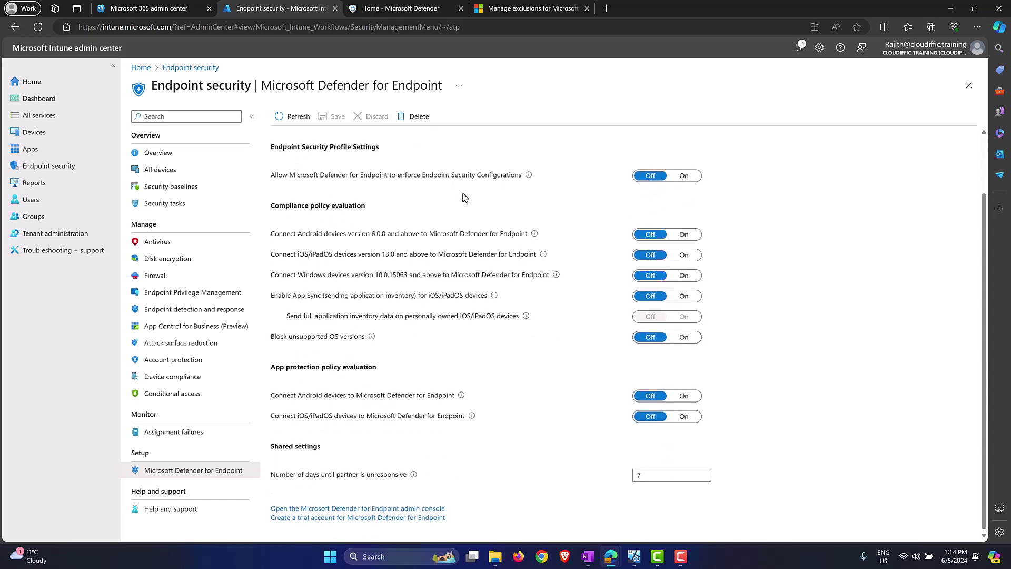
pyautogui.scroll(2, 453, 236)
pyautogui.scroll(-2, 457, 284)
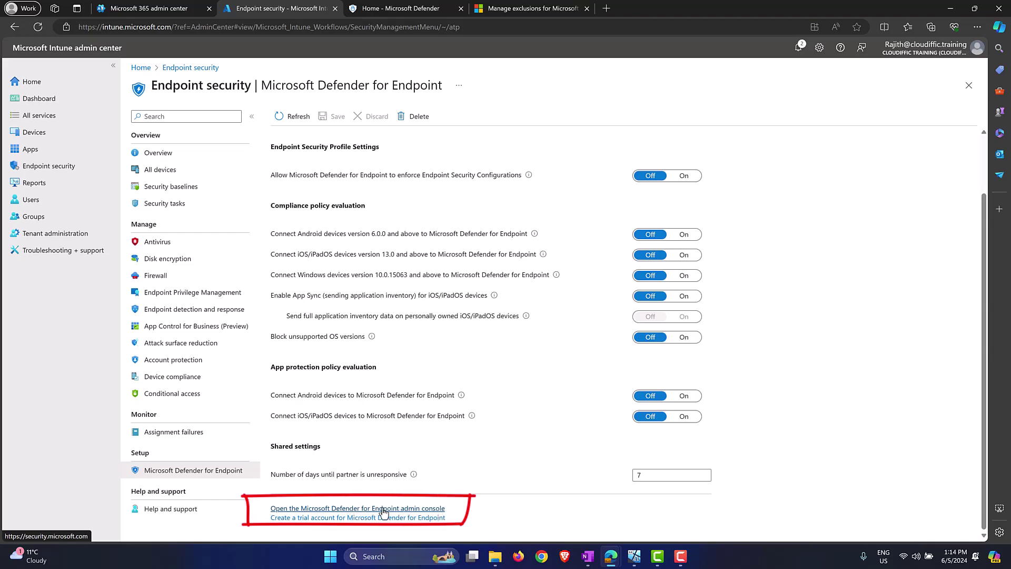
# Step: Switch to the Microsoft Defender portal and open the Endpoints settings
pyautogui.click(397, 8)
pyautogui.click(178, 29)
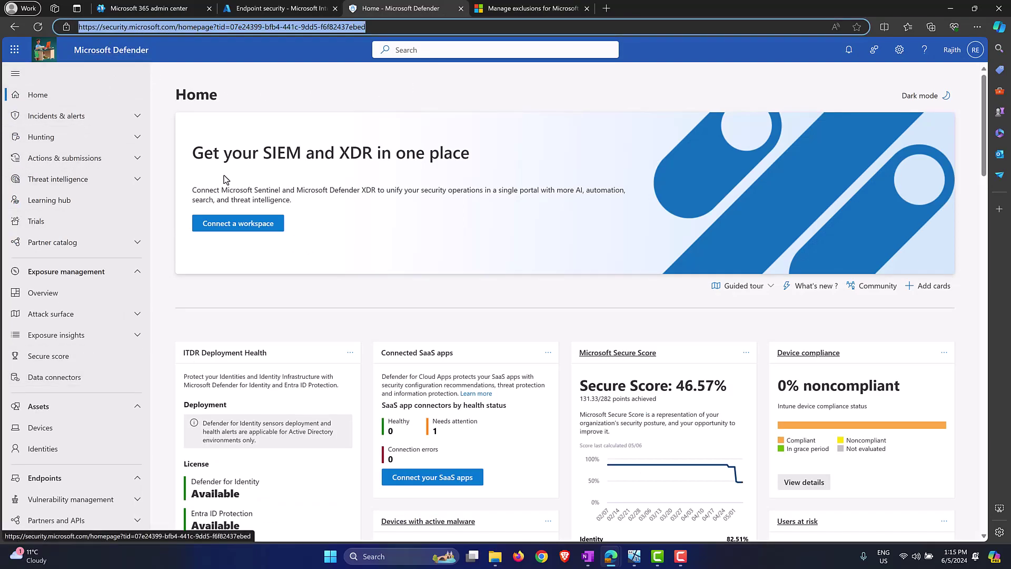
pyautogui.click(303, 93)
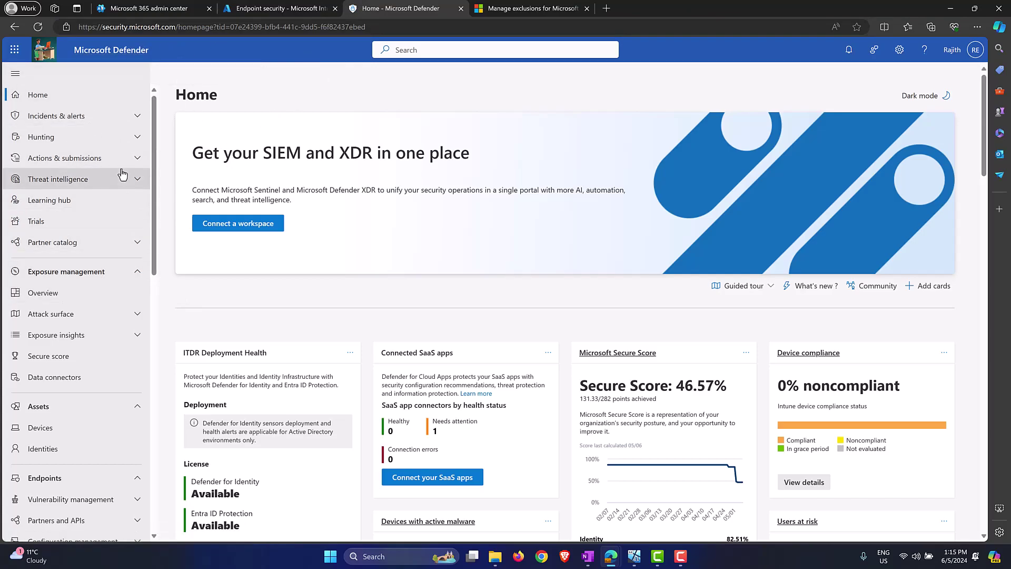
pyautogui.scroll(-12, 123, 173)
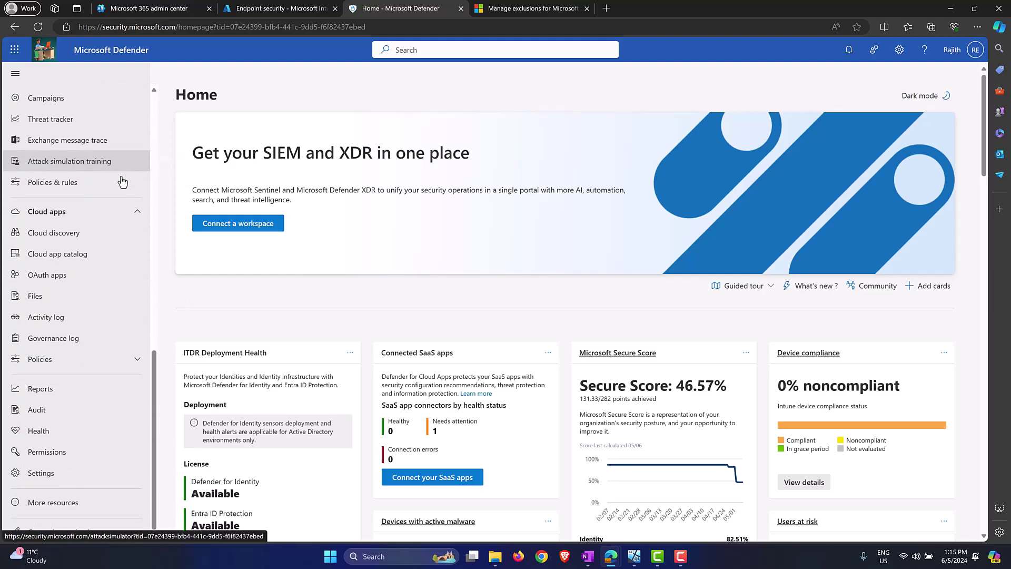
pyautogui.click(44, 476)
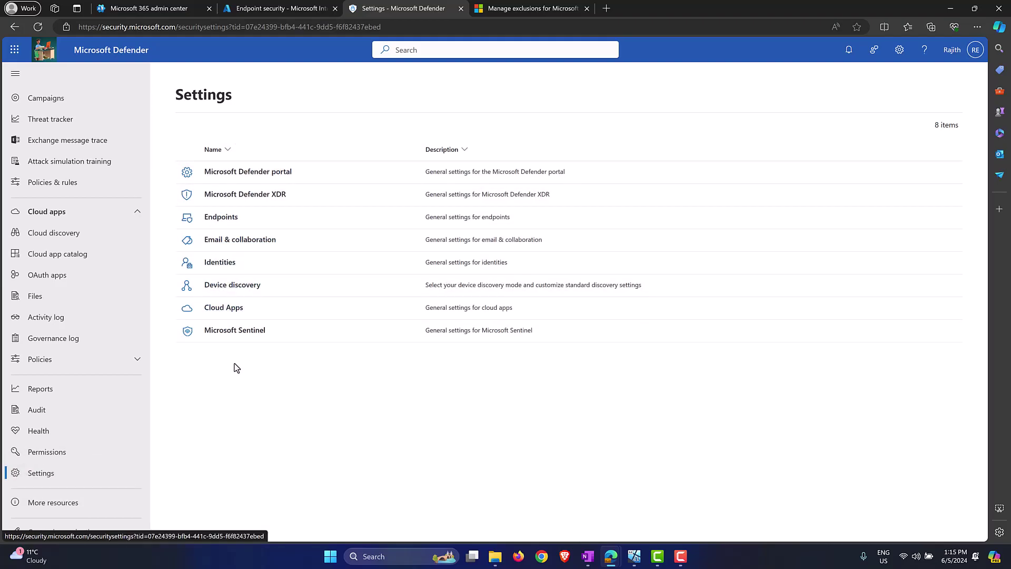
pyautogui.click(222, 218)
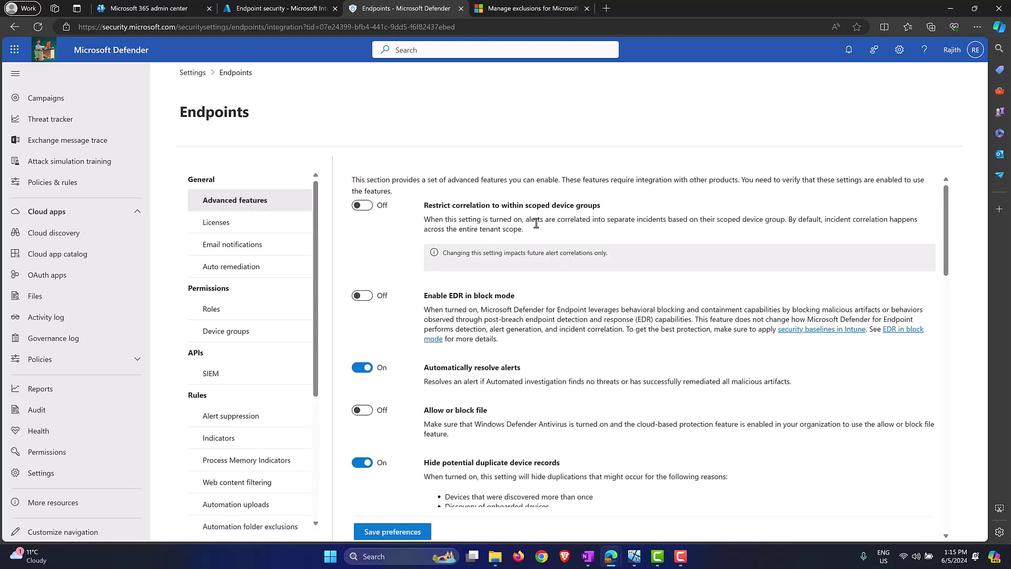
# Step: Make sure Microsoft Intune connection is on in the endpoint advanced features and save the preferences
pyautogui.scroll(-3, 536, 221)
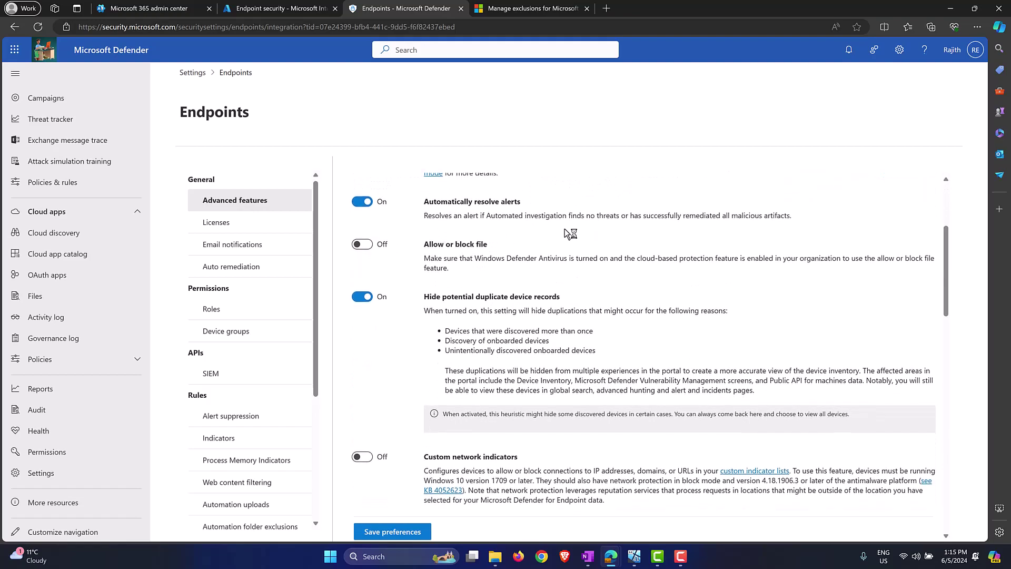
pyautogui.scroll(-3, 592, 246)
pyautogui.scroll(-10, 593, 246)
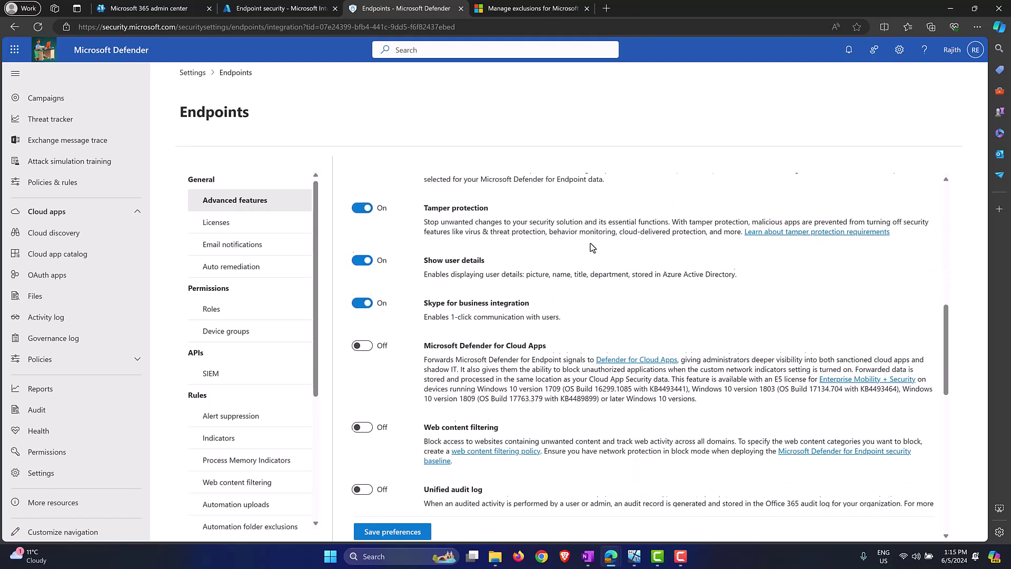
pyautogui.scroll(-4, 591, 246)
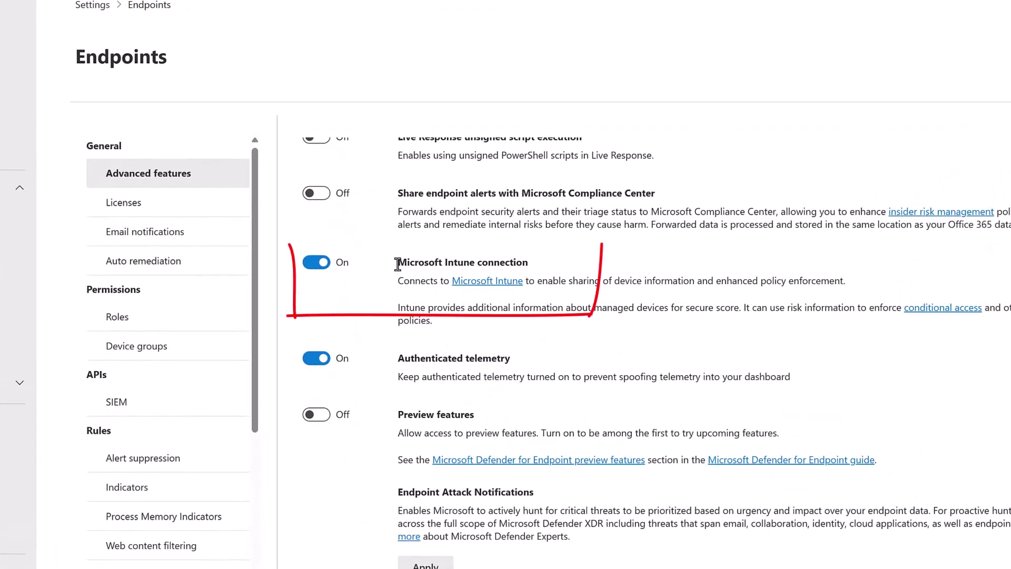
pyautogui.moveTo(398, 261); pyautogui.dragTo(526, 262)
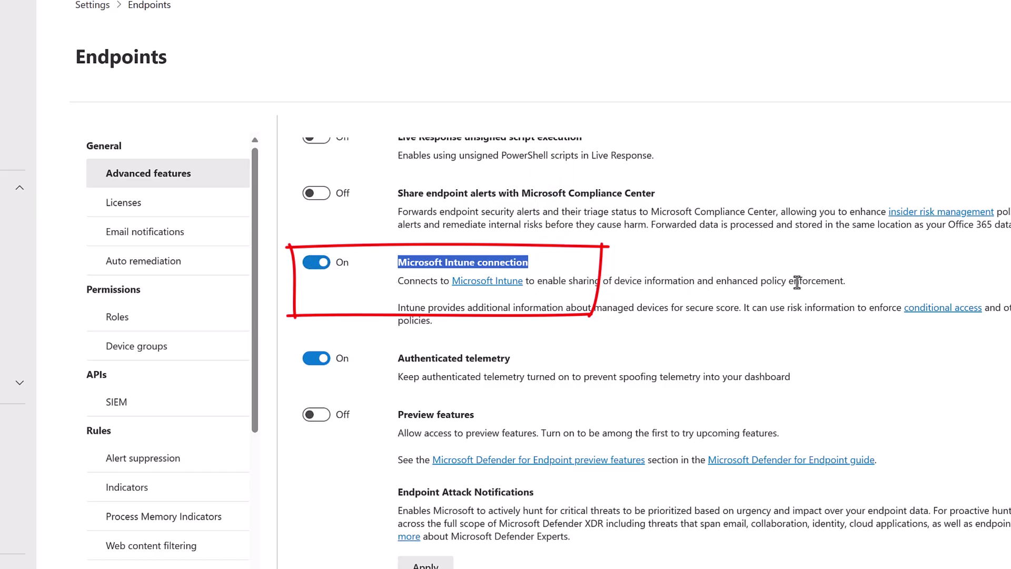
pyautogui.moveTo(846, 281); pyautogui.dragTo(539, 280)
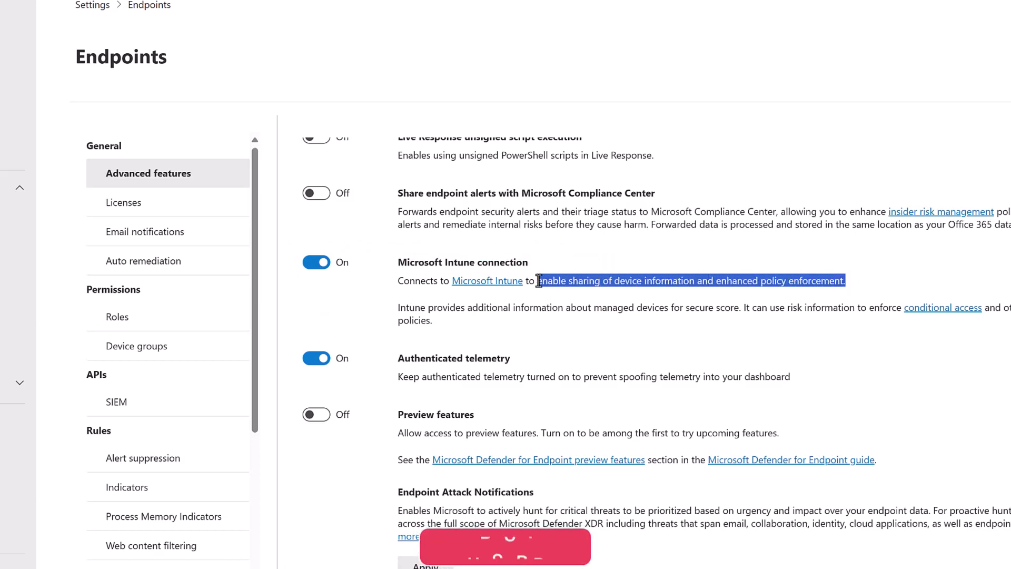
pyautogui.click(551, 327)
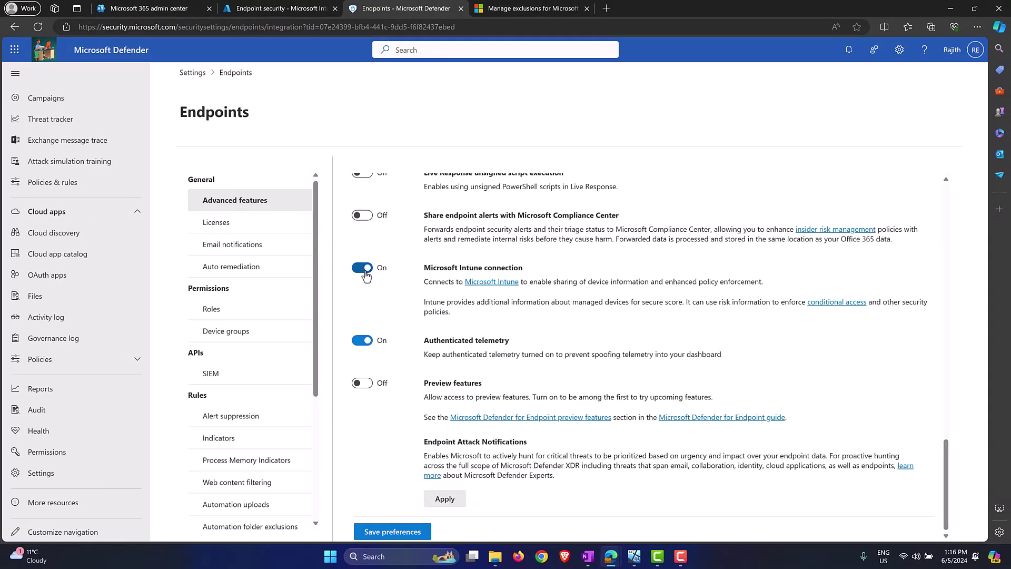
pyautogui.click(386, 532)
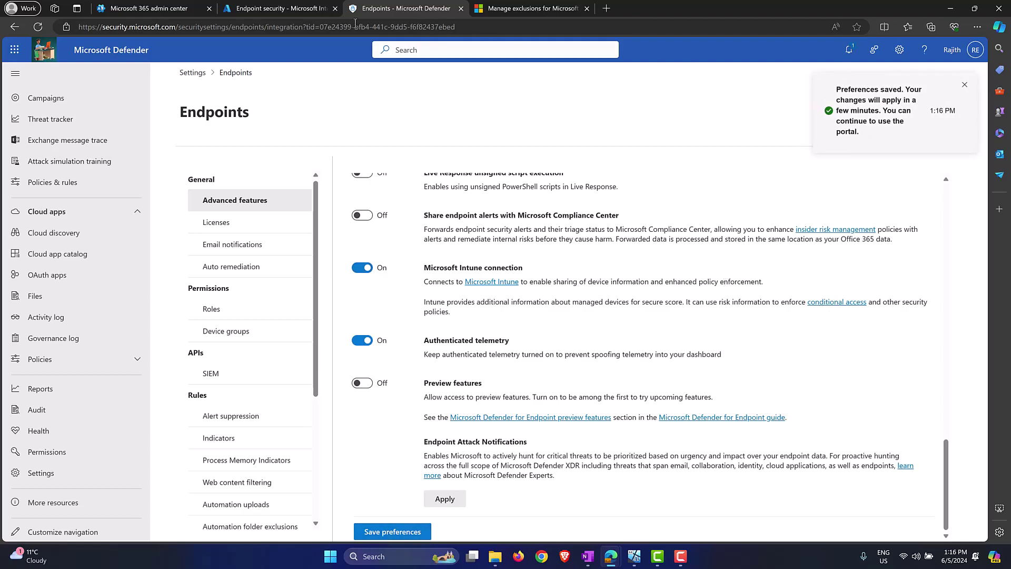
# Step: Return to the Intune admin center and refresh the Microsoft Defender for Endpoint connector status under Endpoint security
pyautogui.click(260, 9)
pyautogui.click(293, 117)
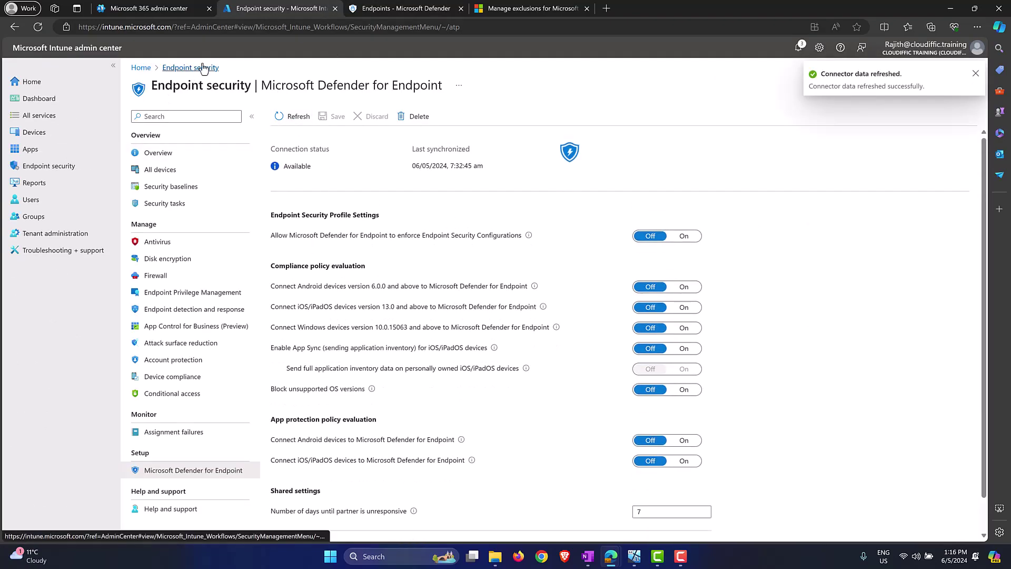
pyautogui.click(49, 173)
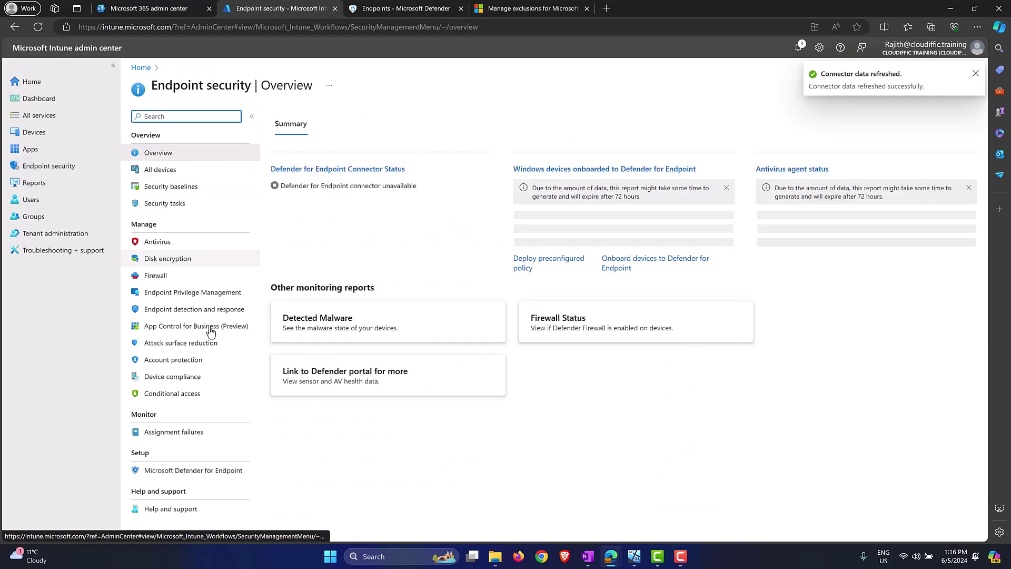
pyautogui.click(195, 474)
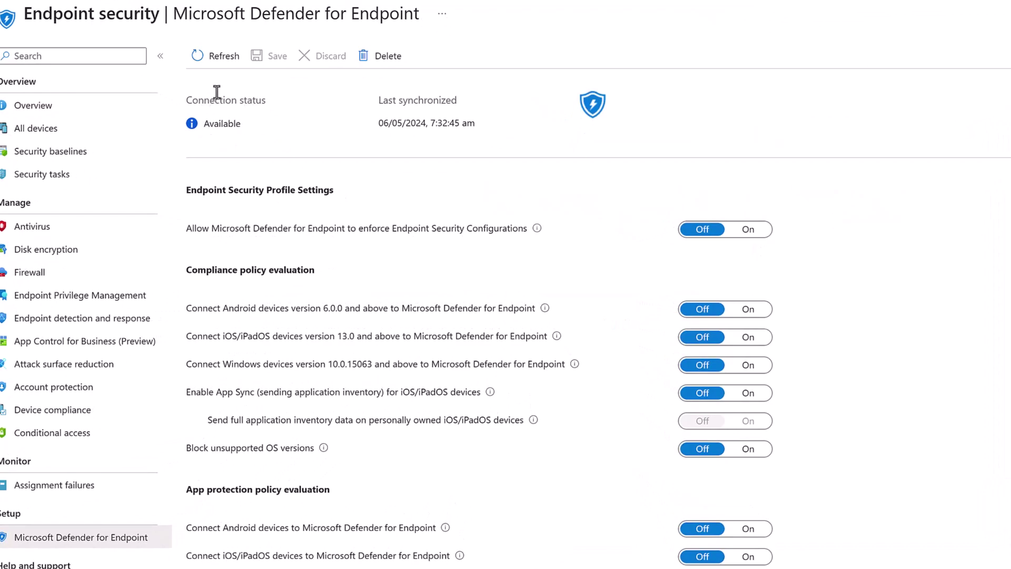
pyautogui.click(209, 56)
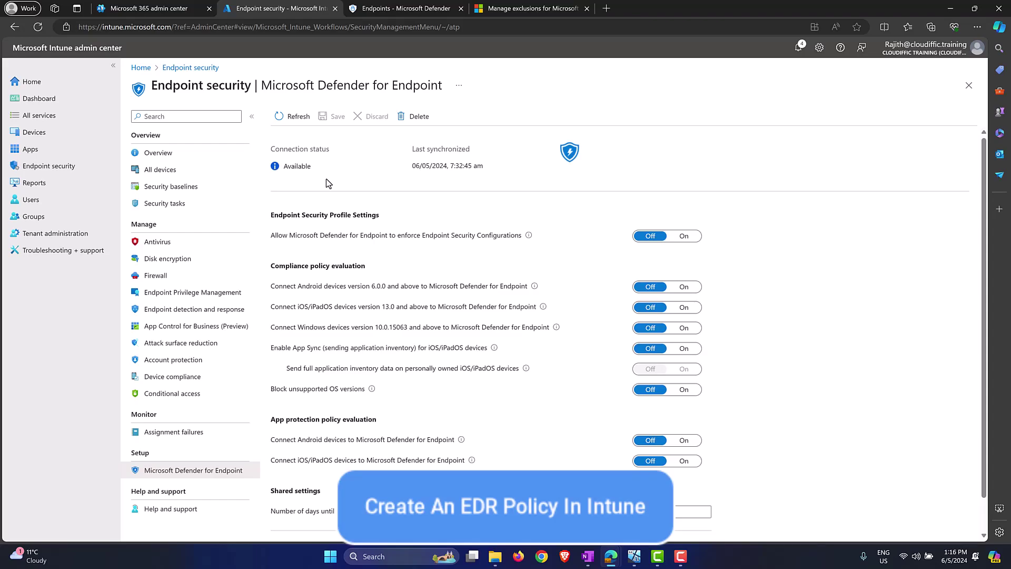
# Step: Look over the Endpoint detection and response page in Endpoint security and the list of managed Windows devices
pyautogui.click(53, 172)
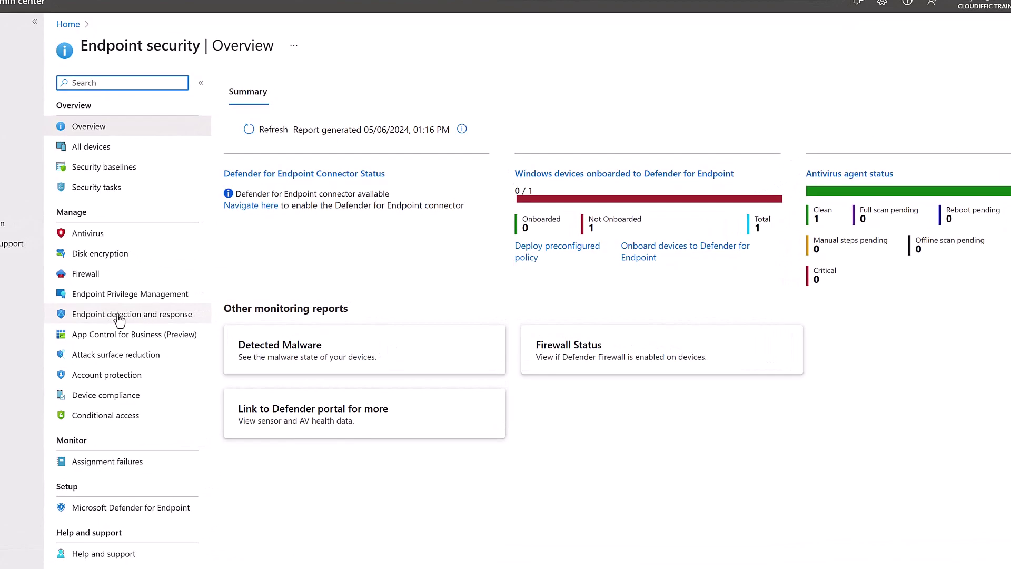
pyautogui.click(118, 316)
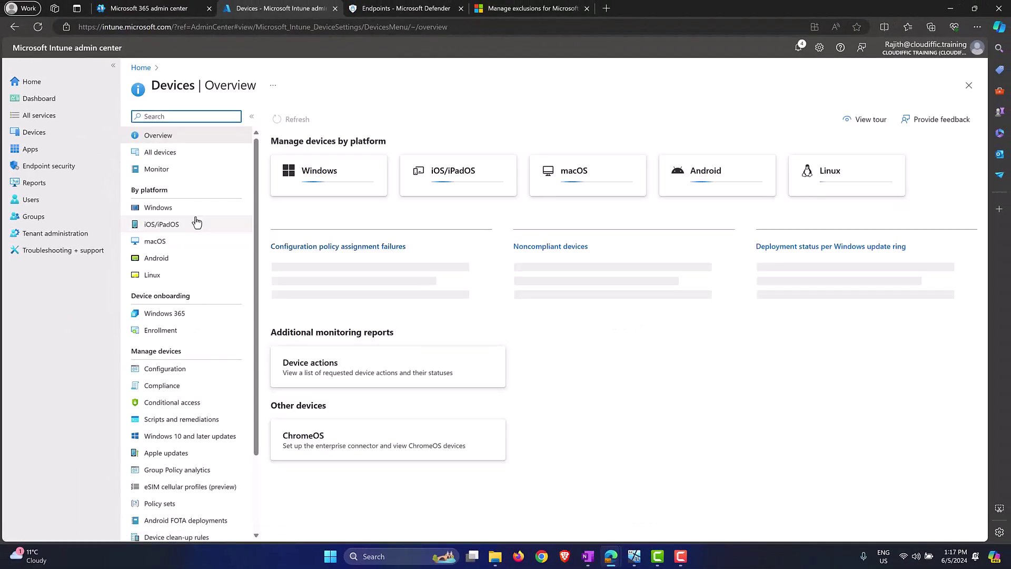
pyautogui.click(180, 210)
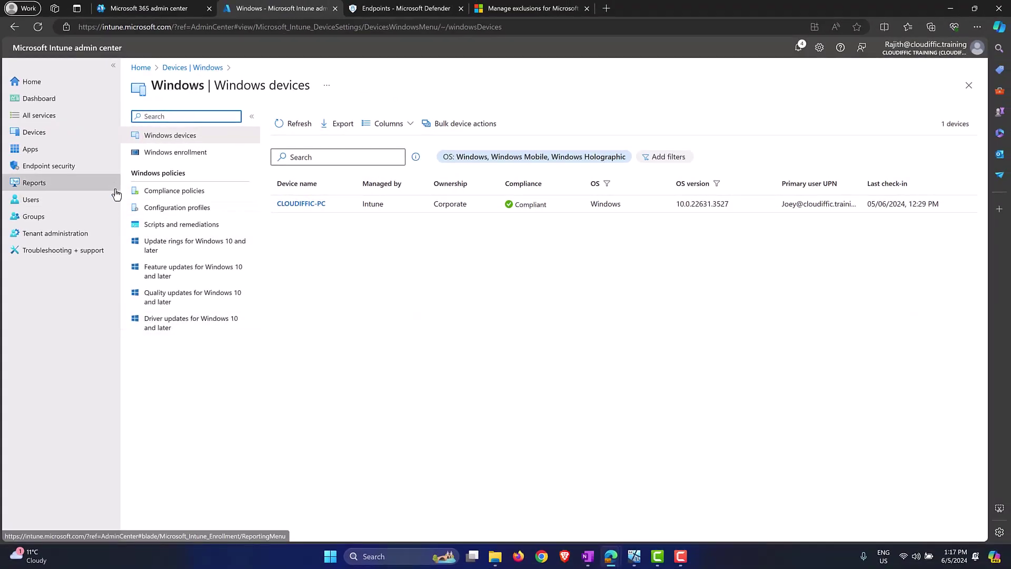
# Step: Start a new endpoint detection and response policy for Windows 10, Windows 11, and Windows Server with the Endpoint detection and response profile
pyautogui.click(67, 171)
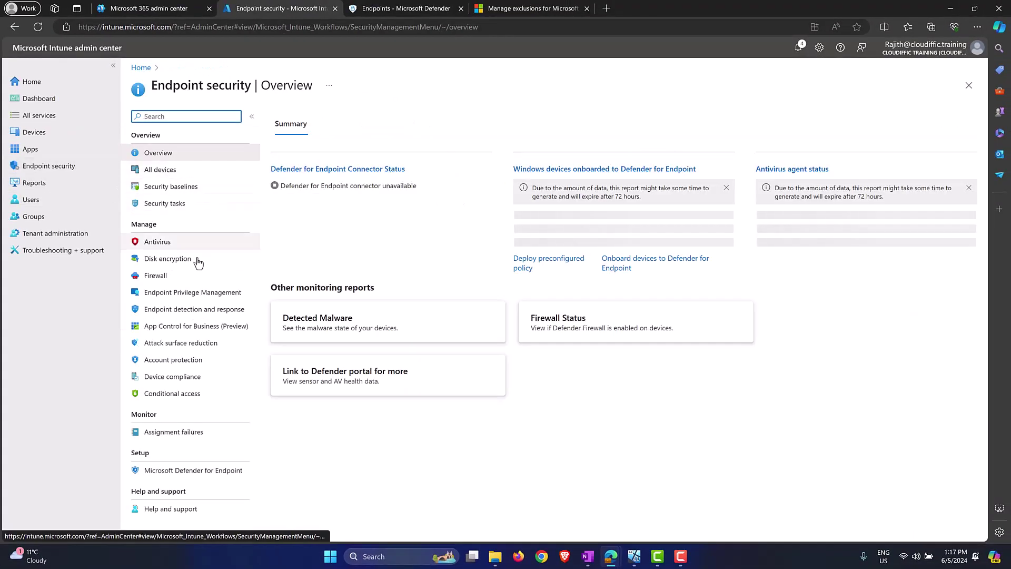
pyautogui.click(141, 310)
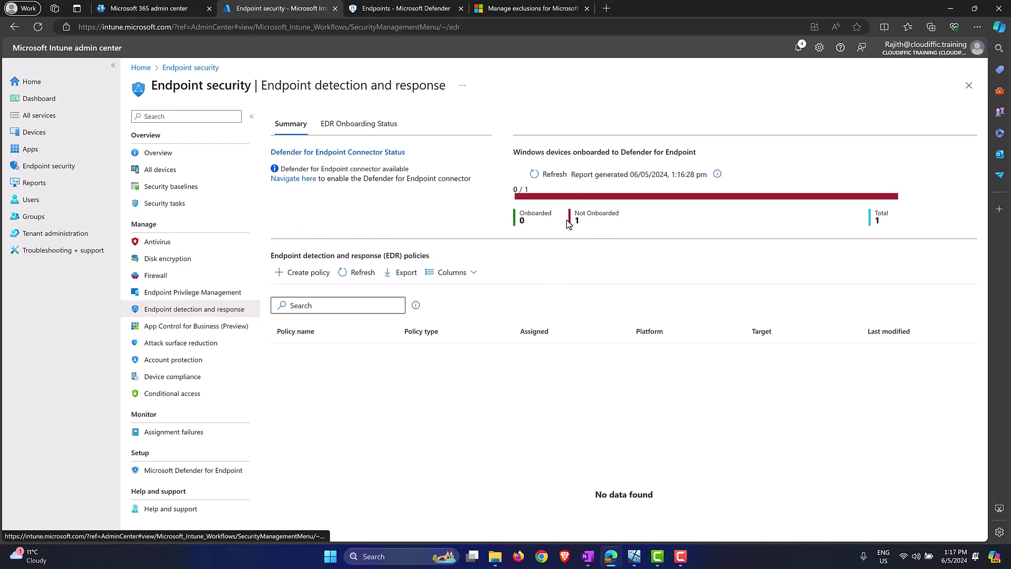
pyautogui.click(300, 274)
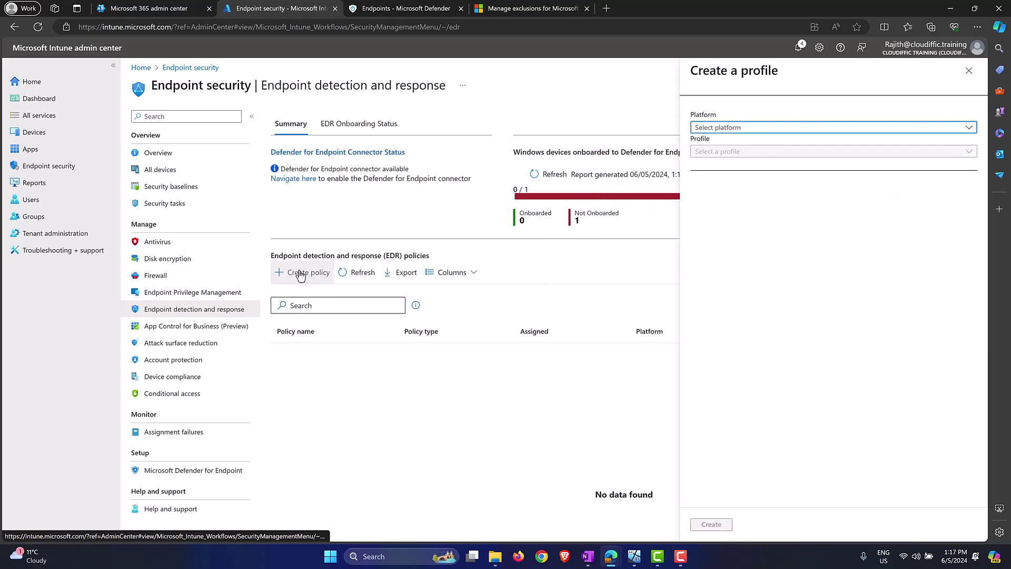
pyautogui.click(742, 133)
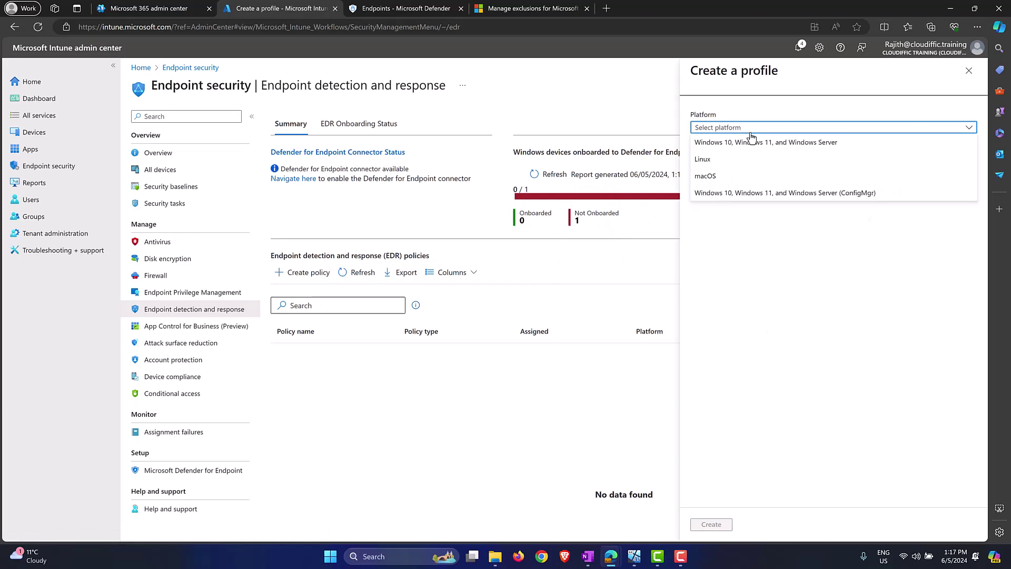
pyautogui.click(804, 146)
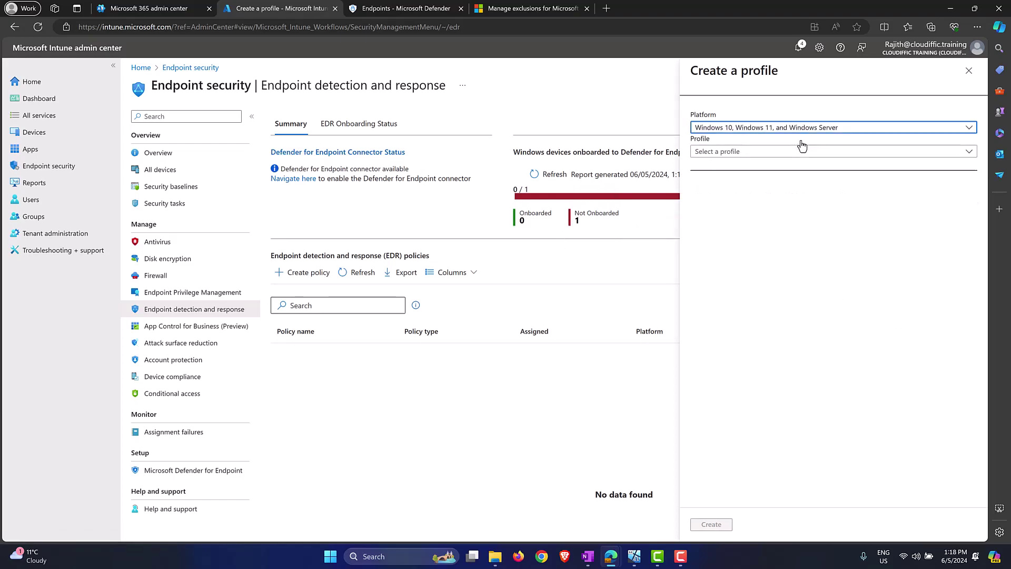
pyautogui.click(782, 153)
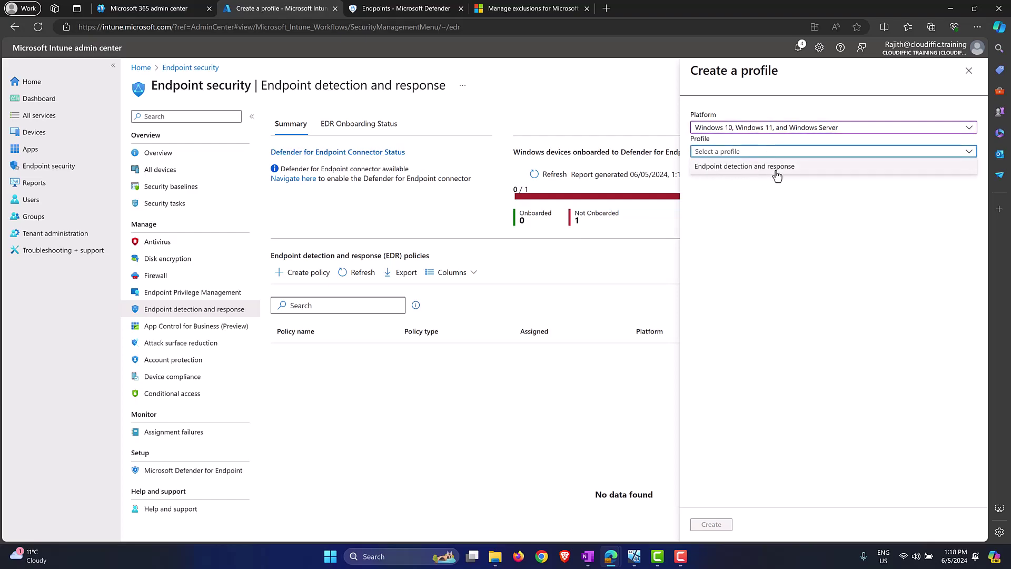
pyautogui.click(776, 167)
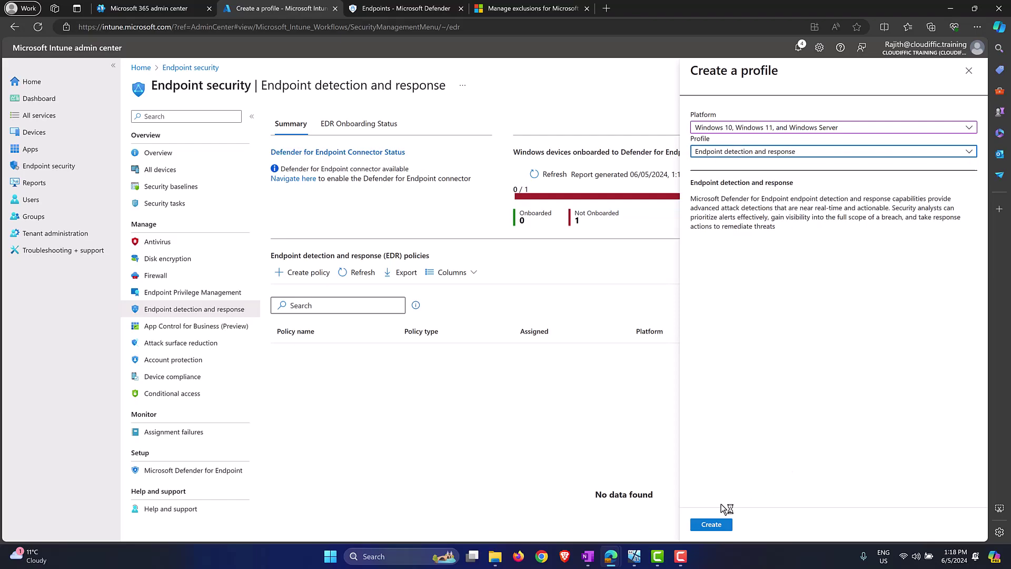
pyautogui.click(710, 524)
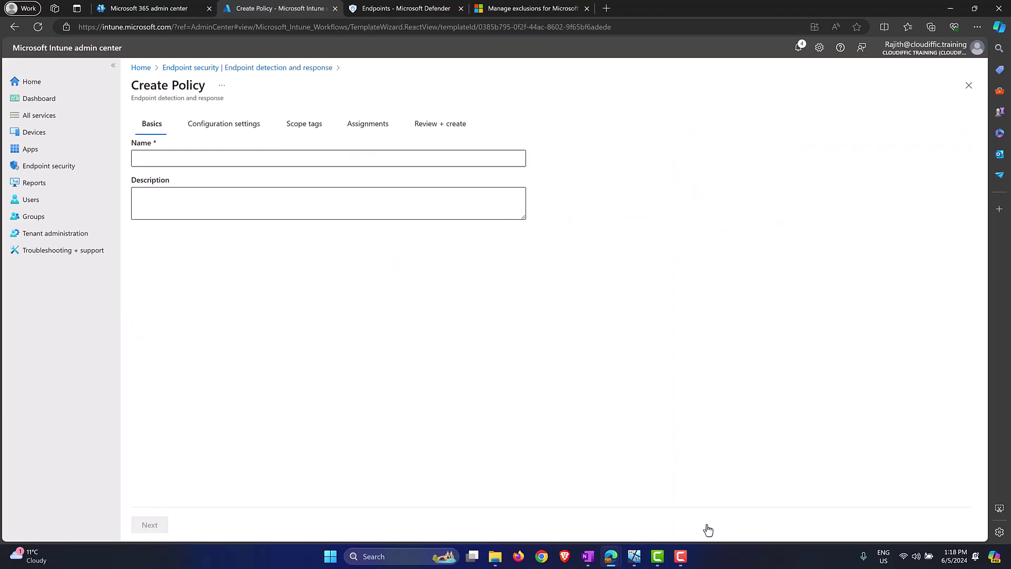
# Step: Enter "EDR Policy for Windows" as both the policy name and description, and expand the Microsoft Defender for Endpoint configuration settings
pyautogui.click(343, 160)
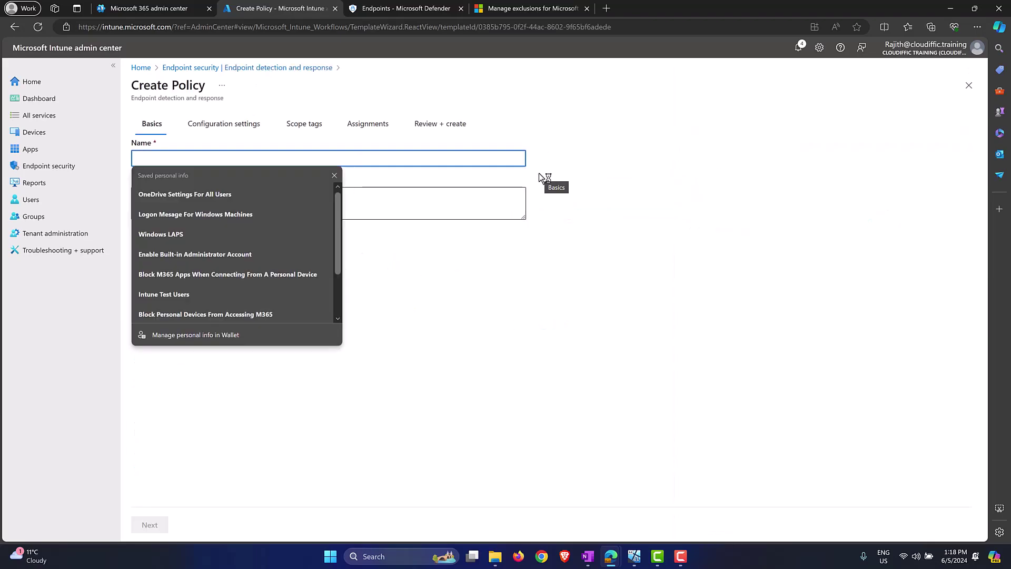
pyautogui.write('ED')
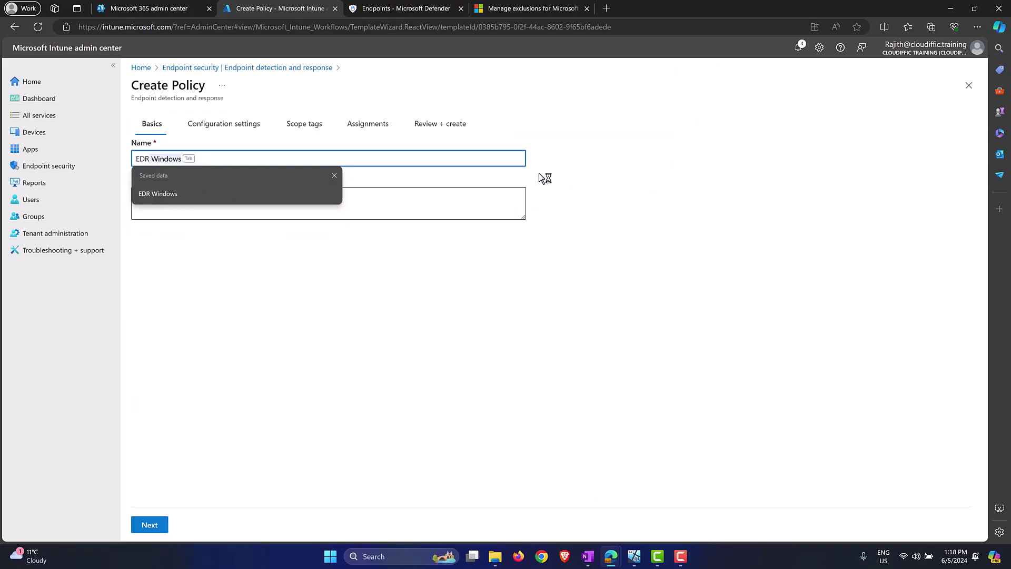
pyautogui.write('R Policy')
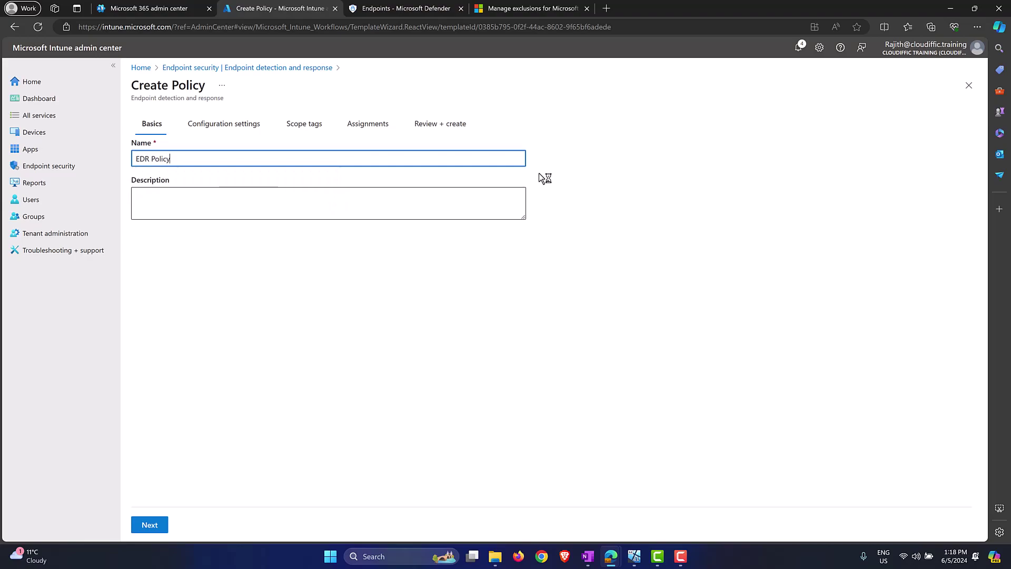
pyautogui.write(' for Windows')
pyautogui.hotkey('ctrl', 'a')
pyautogui.hotkey('ctrl', 'c')
pyautogui.click(300, 208)
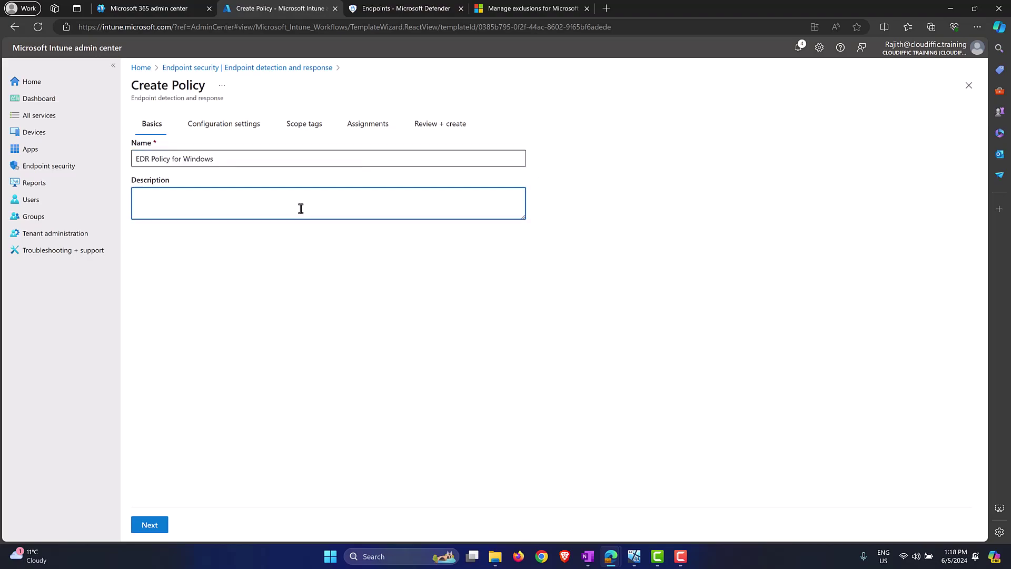
pyautogui.hotkey('ctrl', 'v')
pyautogui.click(150, 525)
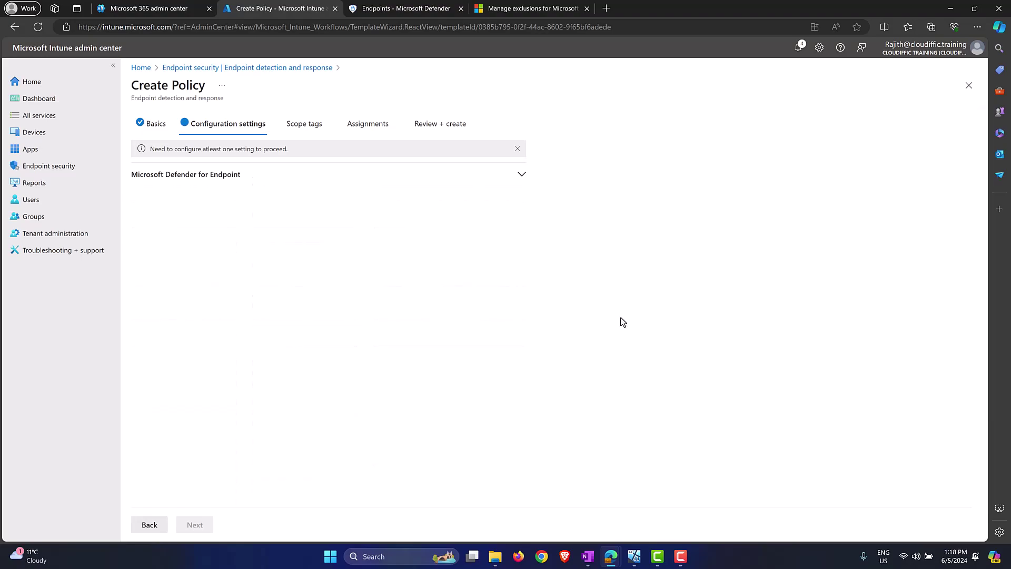
pyautogui.click(523, 177)
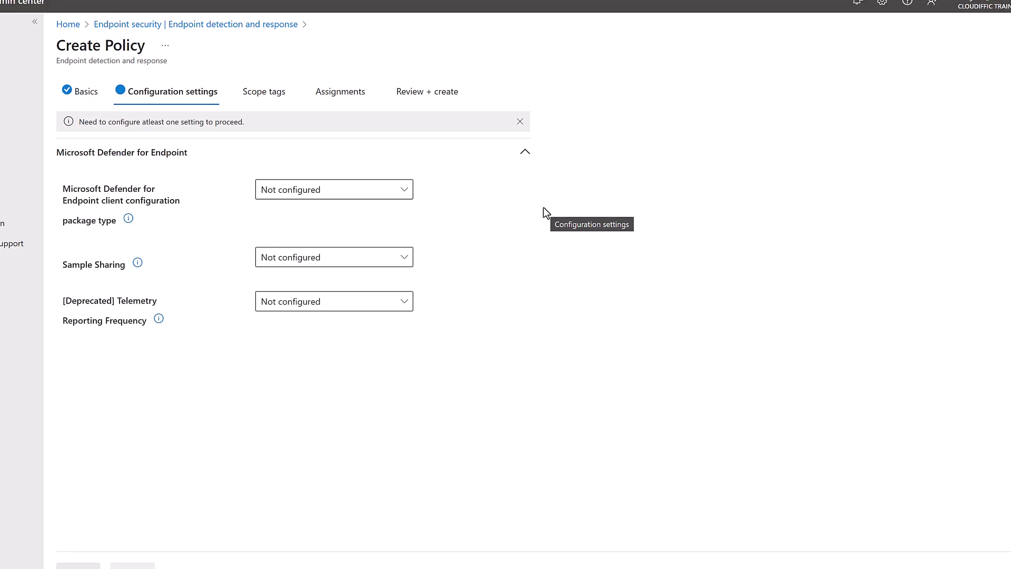
# Step: Try Onboard as the Defender for Endpoint client configuration package type and look at its Onboarding (Device) field
pyautogui.click(401, 196)
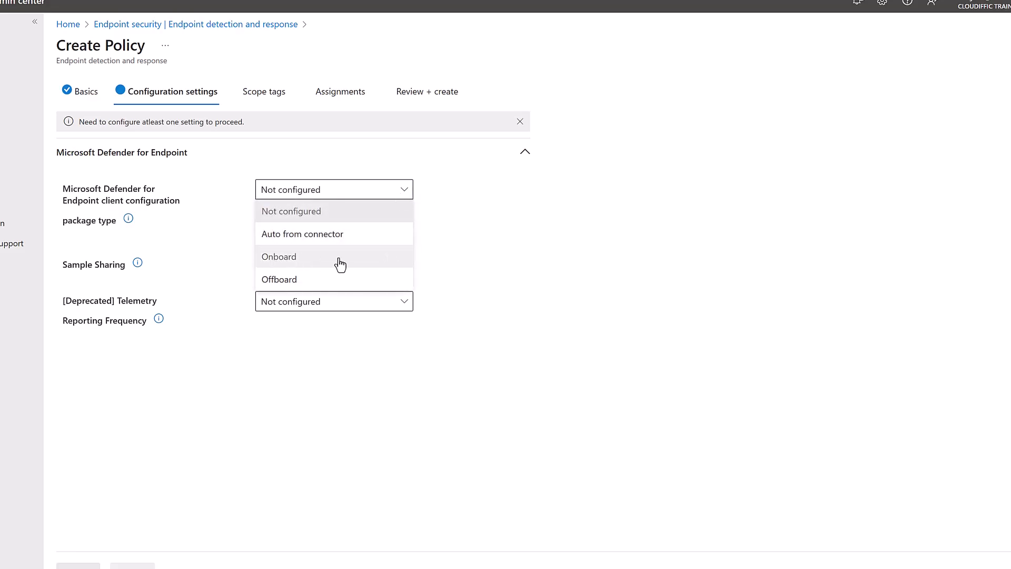
pyautogui.click(290, 263)
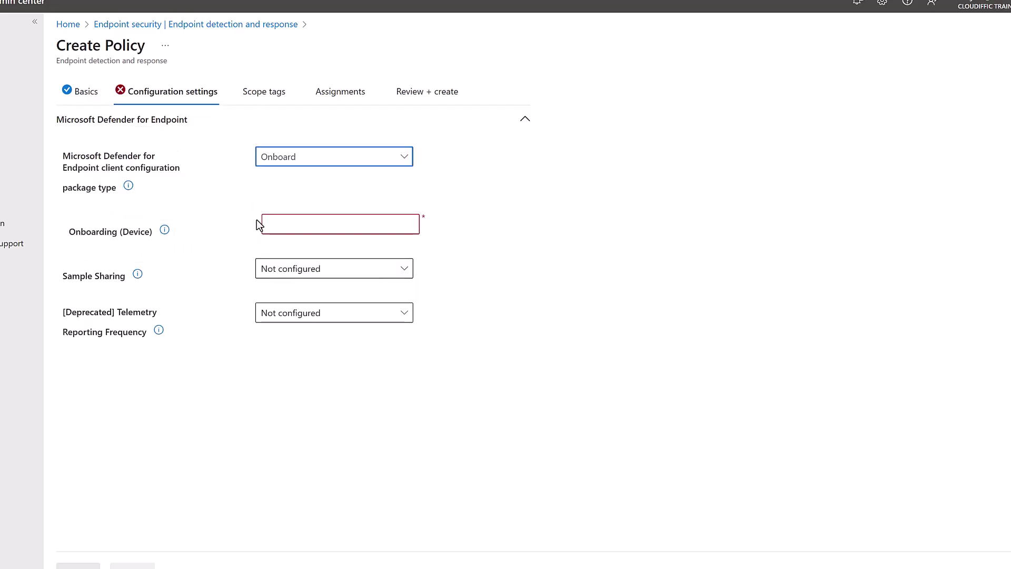
pyautogui.click(301, 224)
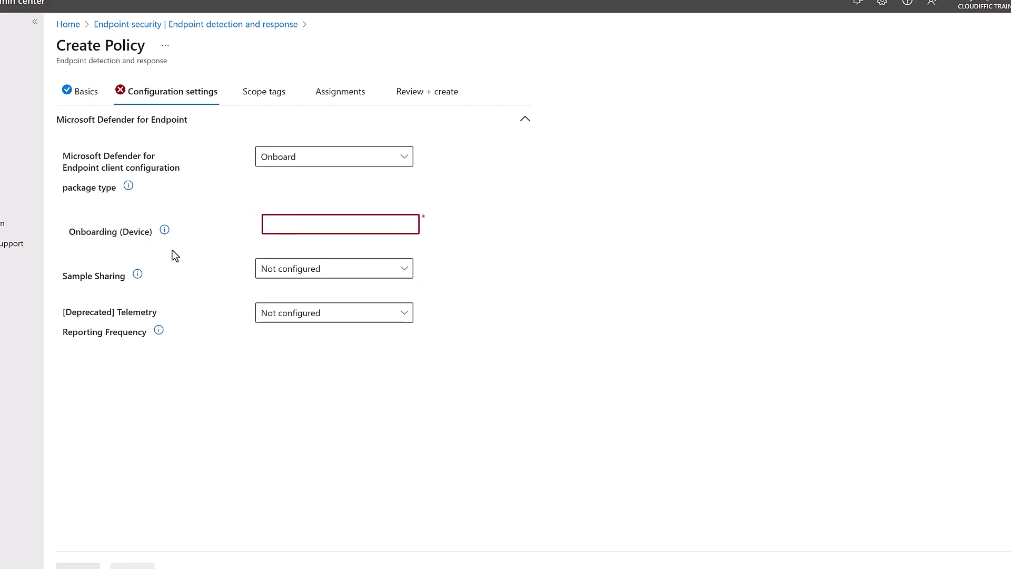
# Step: Set the client configuration package type to Auto from connector and Sample Sharing to All (Default)
pyautogui.click(390, 160)
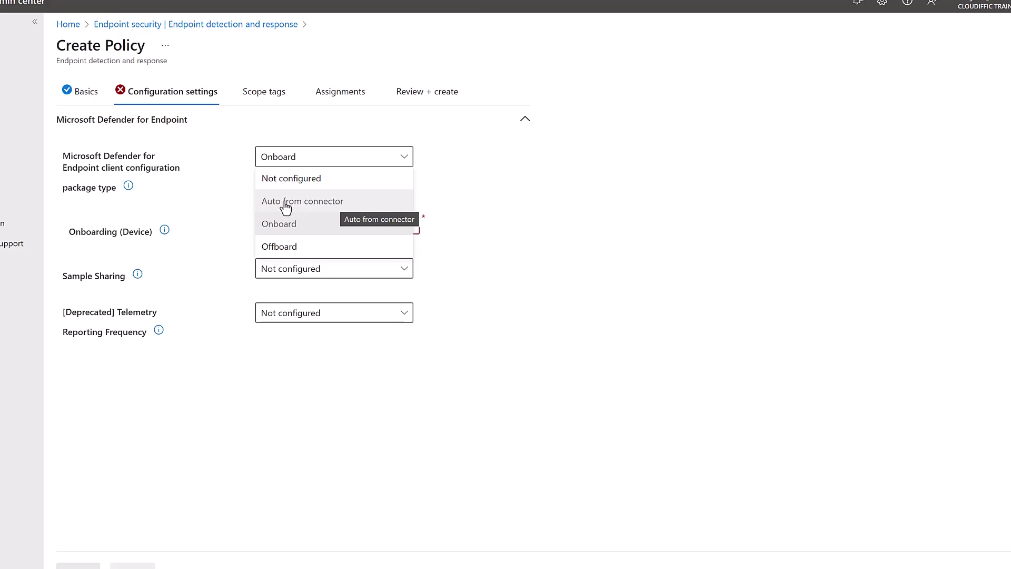
pyautogui.click(310, 203)
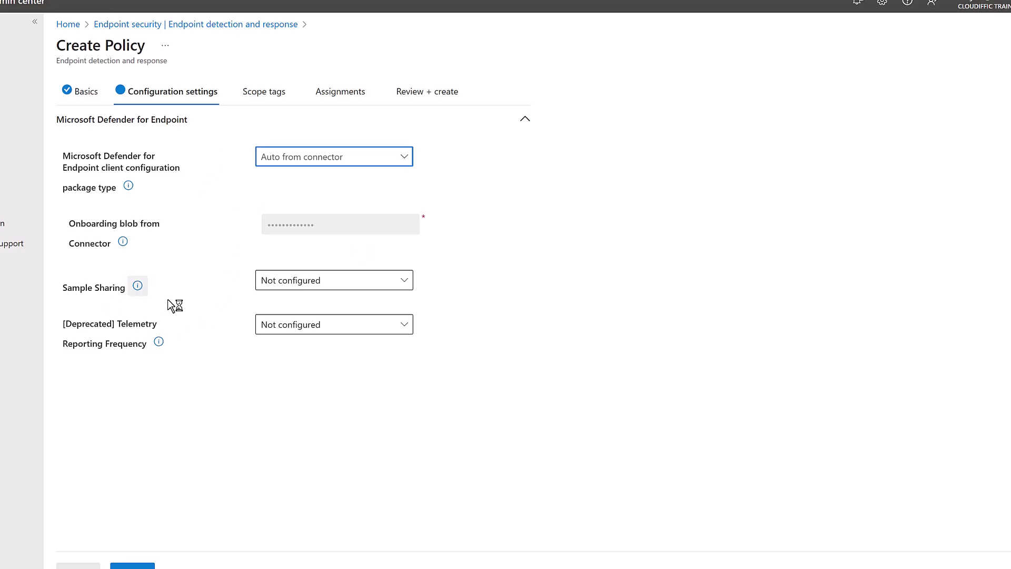
pyautogui.click(352, 284)
pyautogui.click(293, 349)
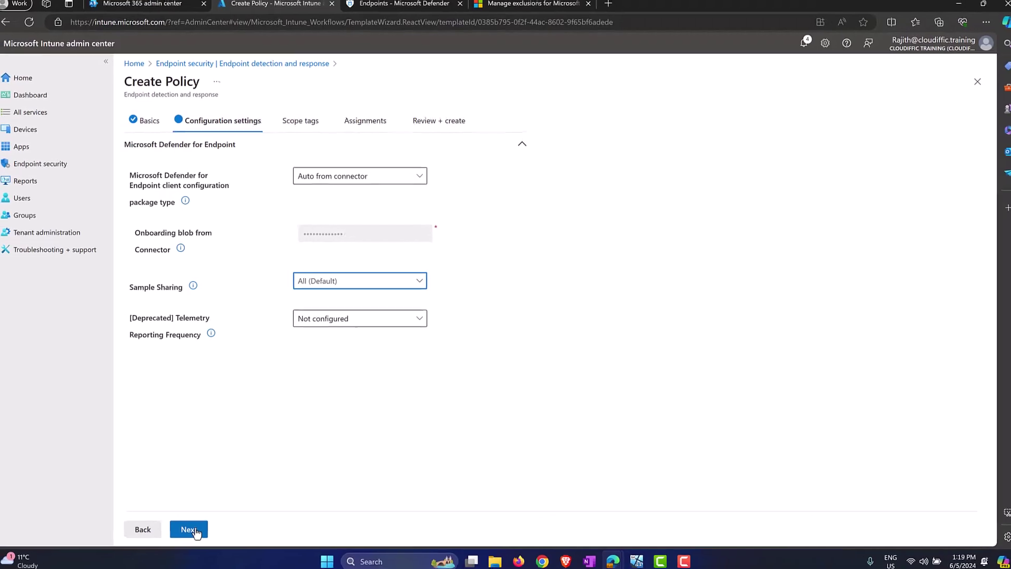
pyautogui.click(189, 529)
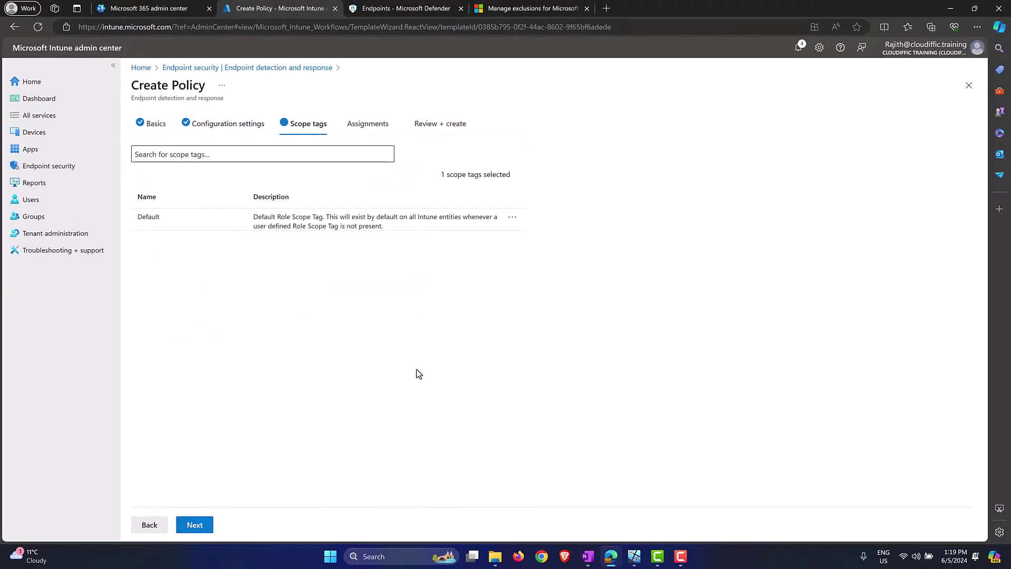
# Step: Keep the Default scope tag and assign the policy to All devices with the Include target type
pyautogui.click(191, 529)
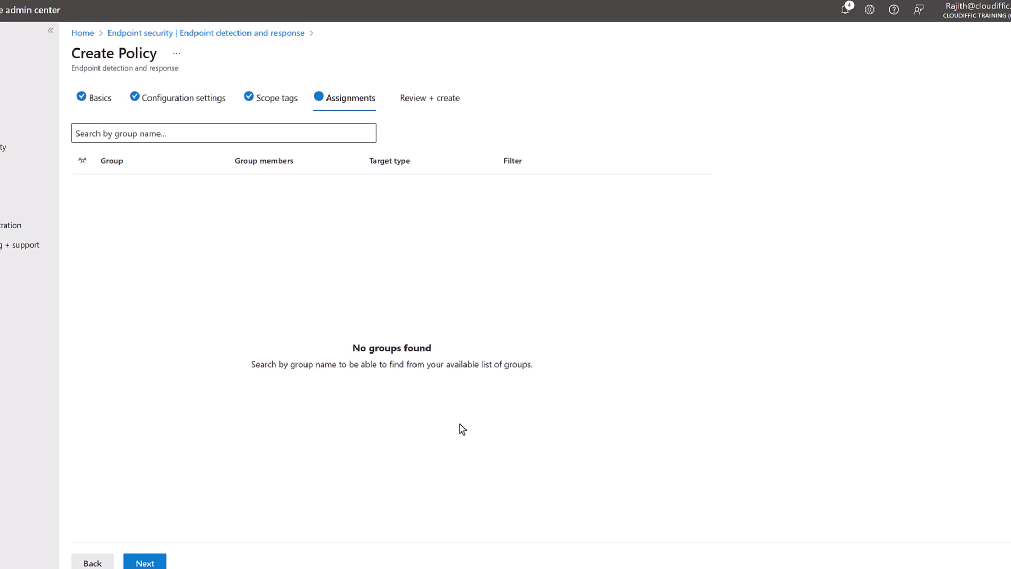
pyautogui.click(304, 134)
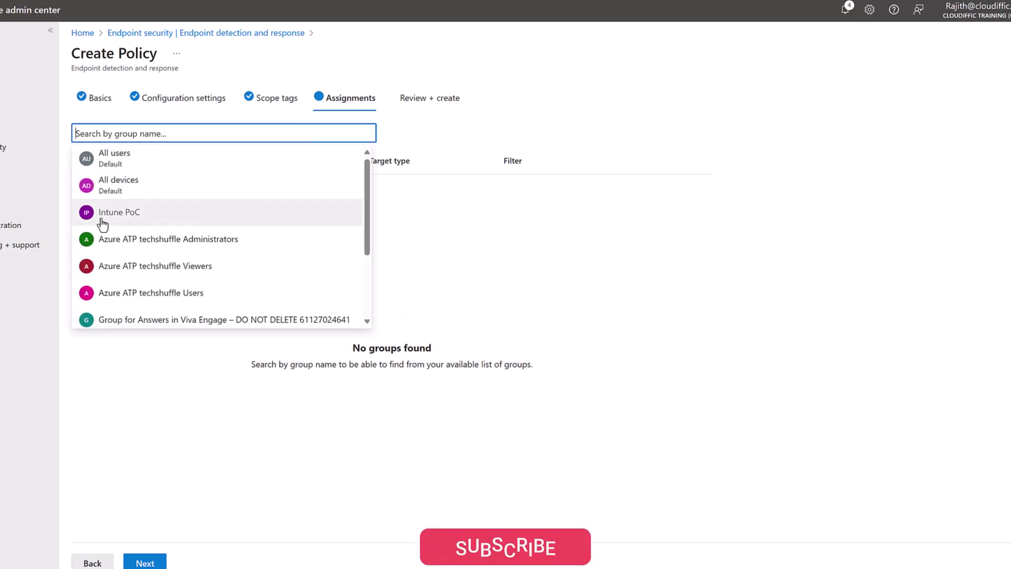
pyautogui.click(153, 197)
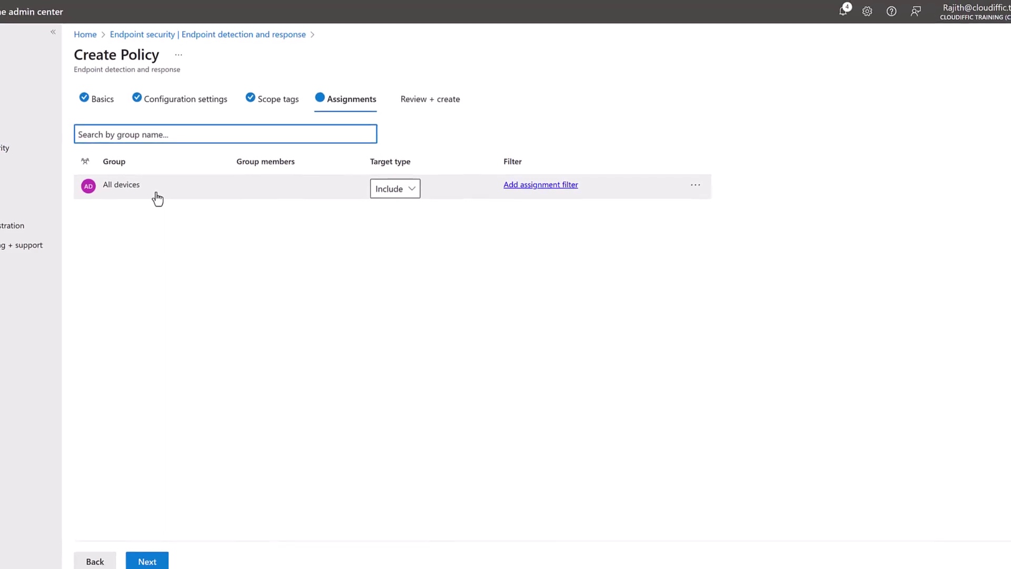
pyautogui.click(409, 195)
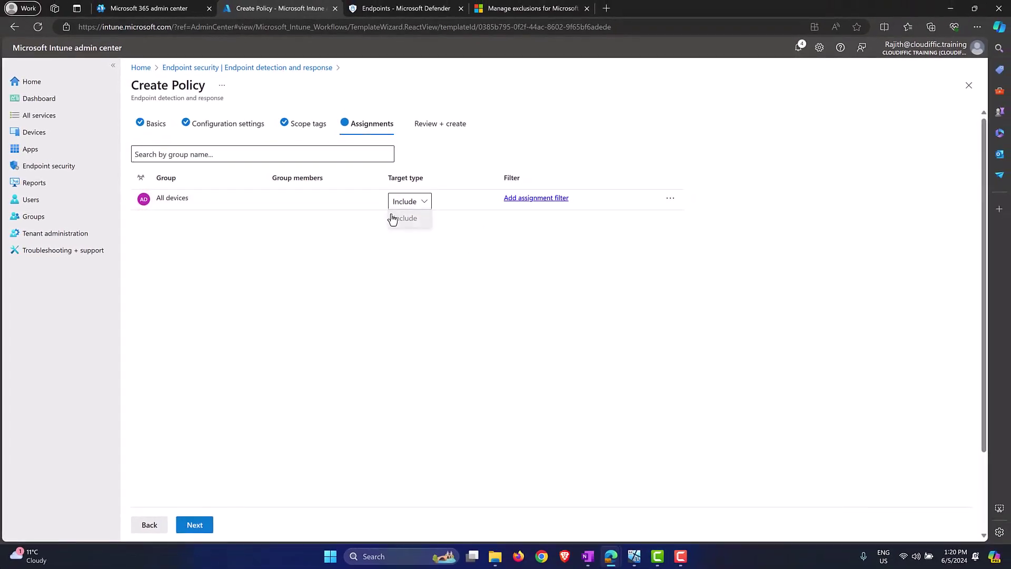
pyautogui.click(413, 220)
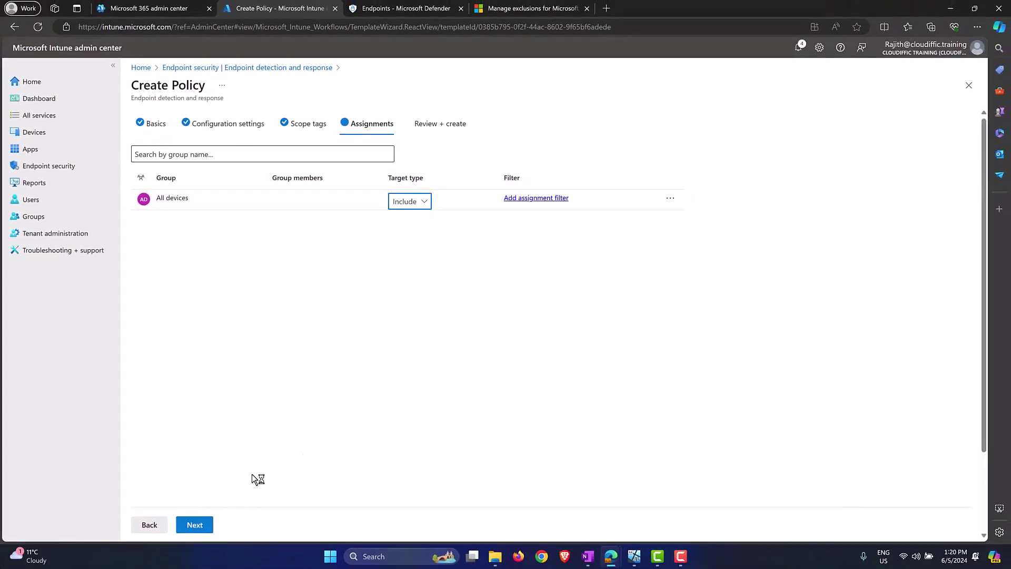
pyautogui.click(191, 527)
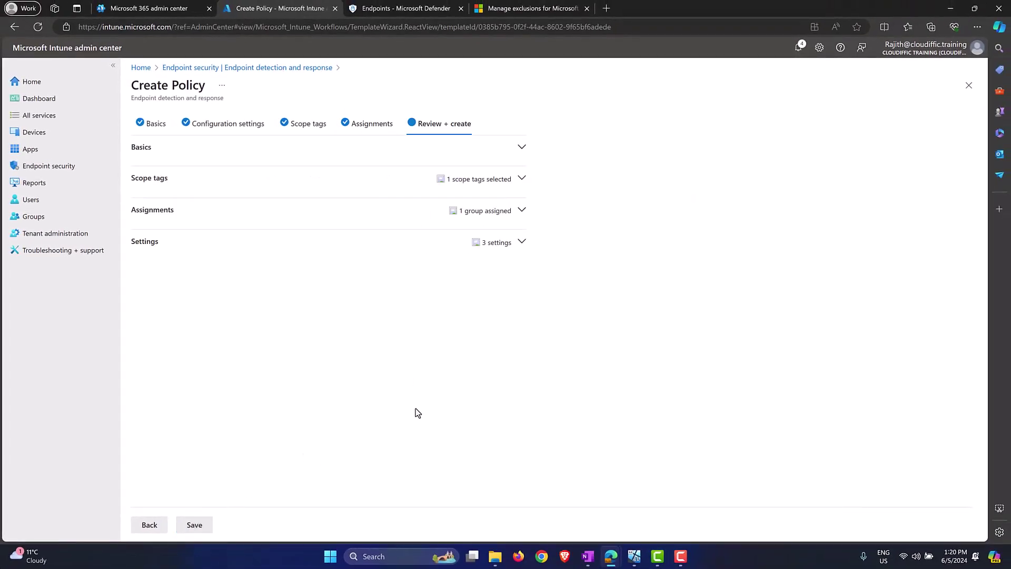
# Step: Review the policy's basics, scope tags, assignments and settings, and save the EDR policy
pyautogui.click(522, 149)
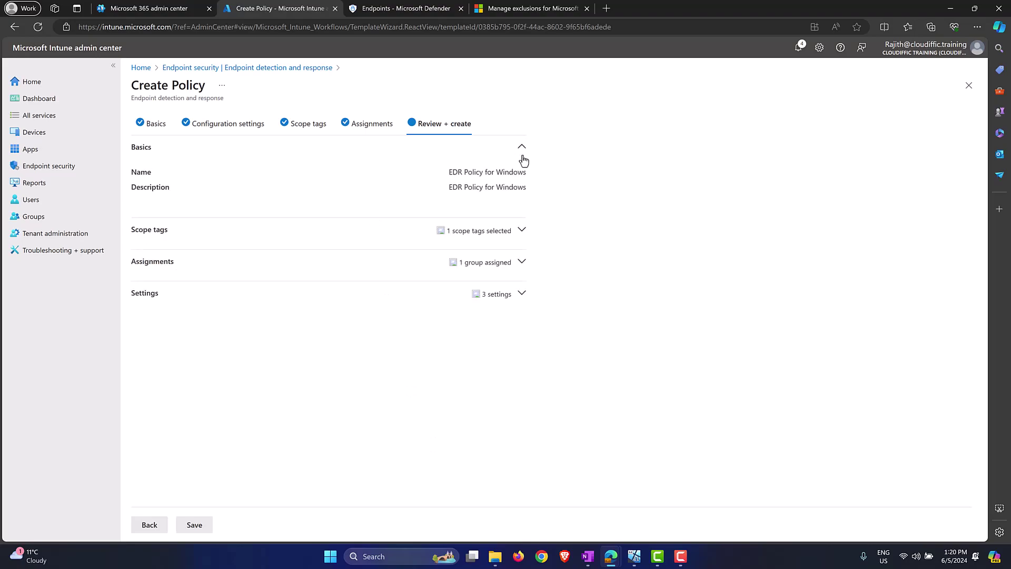
pyautogui.click(523, 231)
pyautogui.click(521, 323)
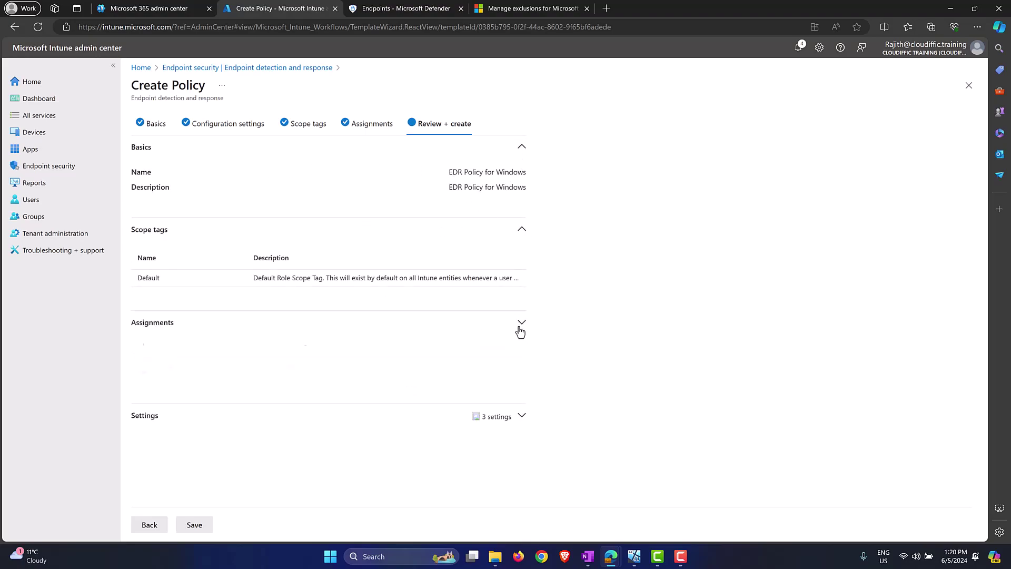
pyautogui.click(522, 415)
pyautogui.scroll(-2, 548, 327)
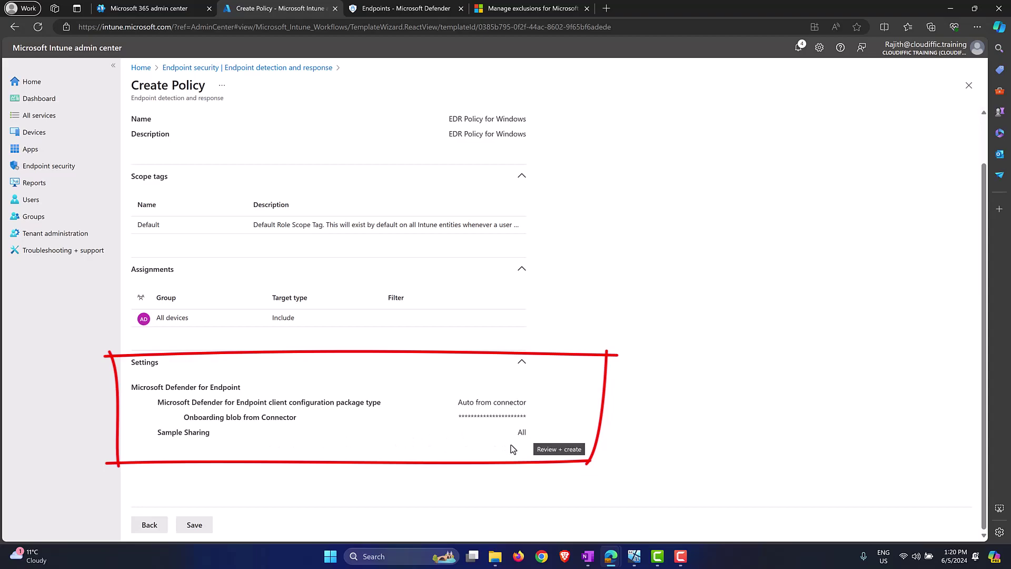
pyautogui.click(198, 528)
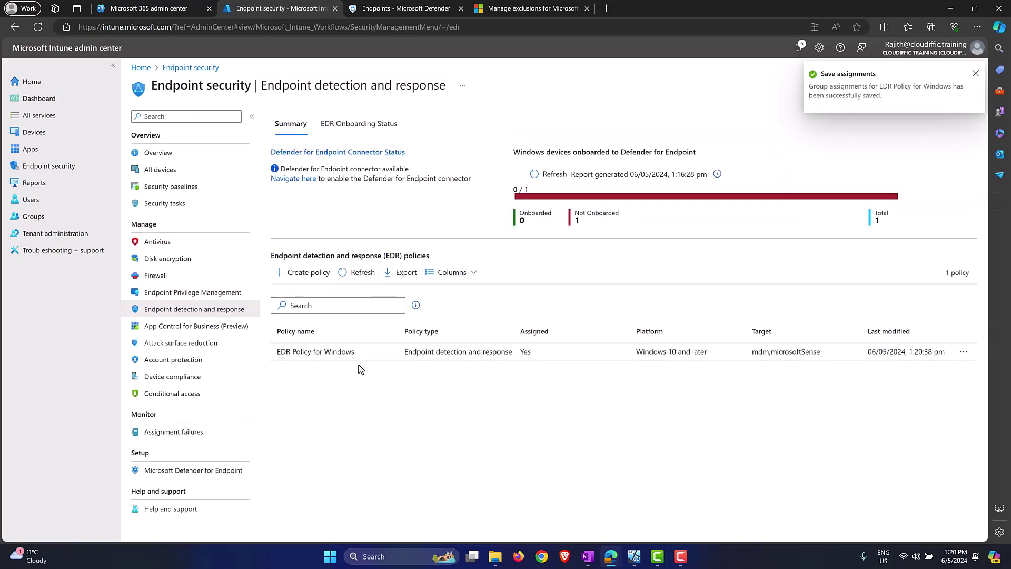
pyautogui.click(312, 351)
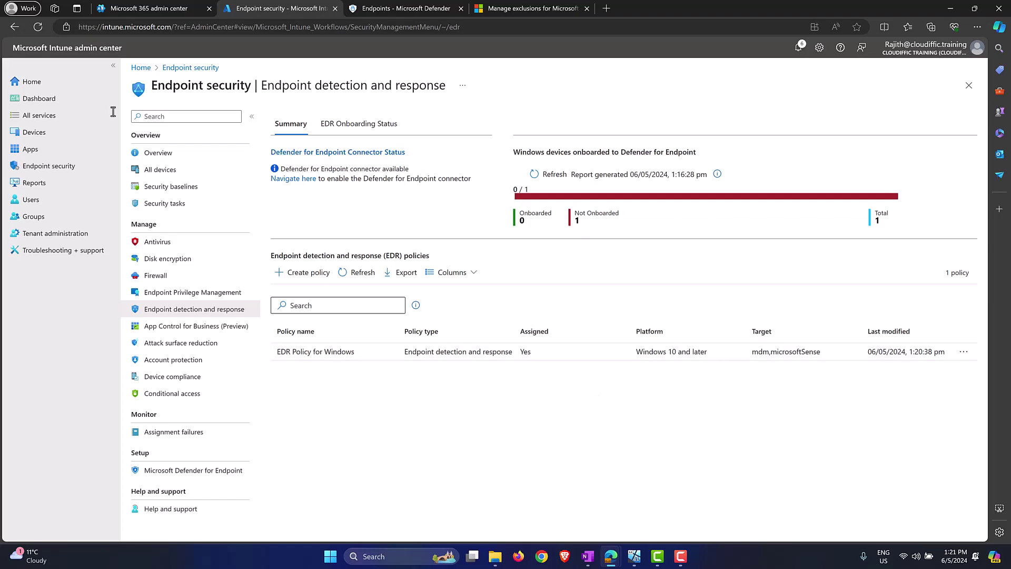
# Step: Open the CLOUDIFFIC-PC entry among the Windows devices in Intune and confirm a Sync of the device
pyautogui.click(30, 134)
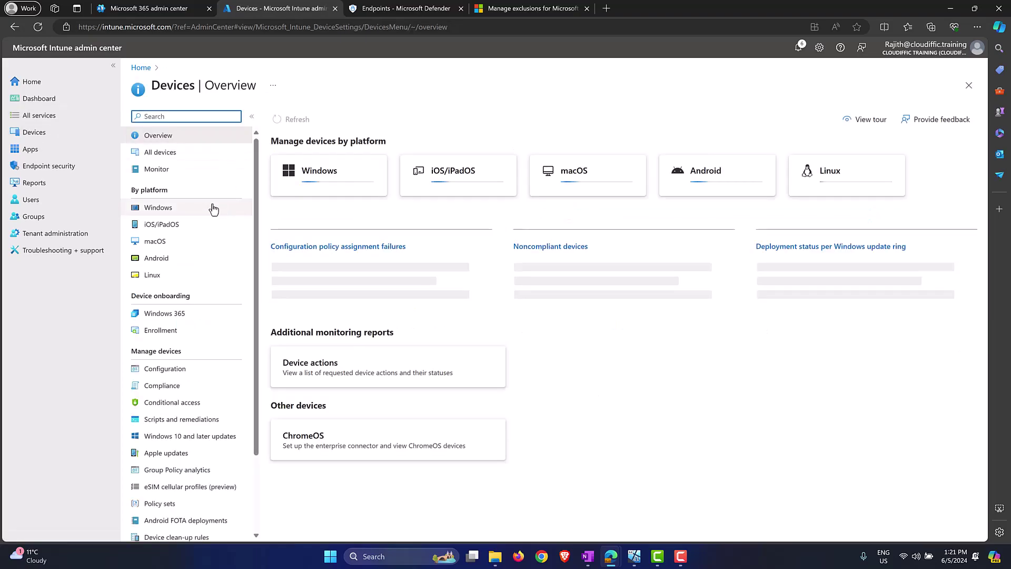
pyautogui.click(212, 207)
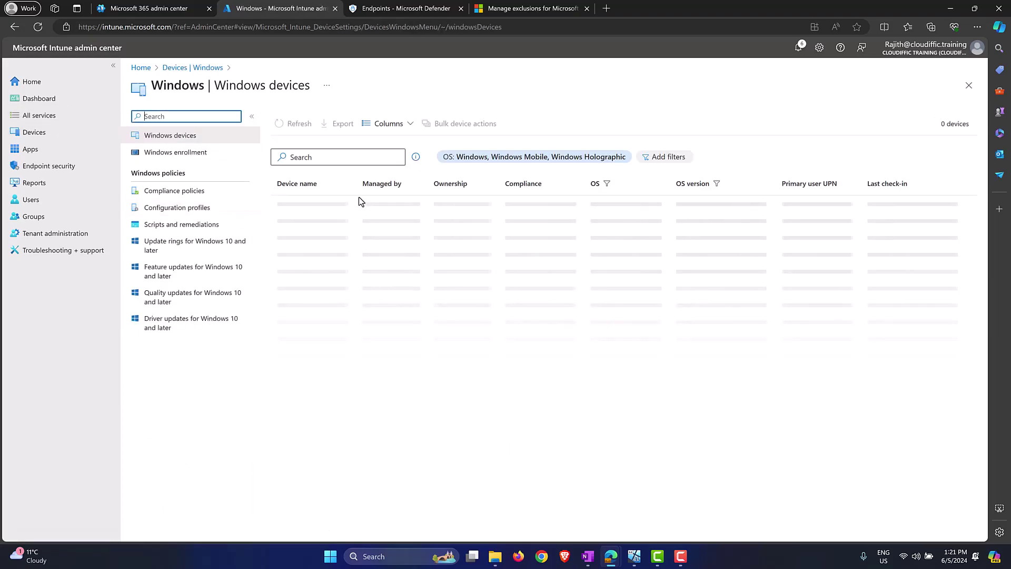
pyautogui.click(311, 205)
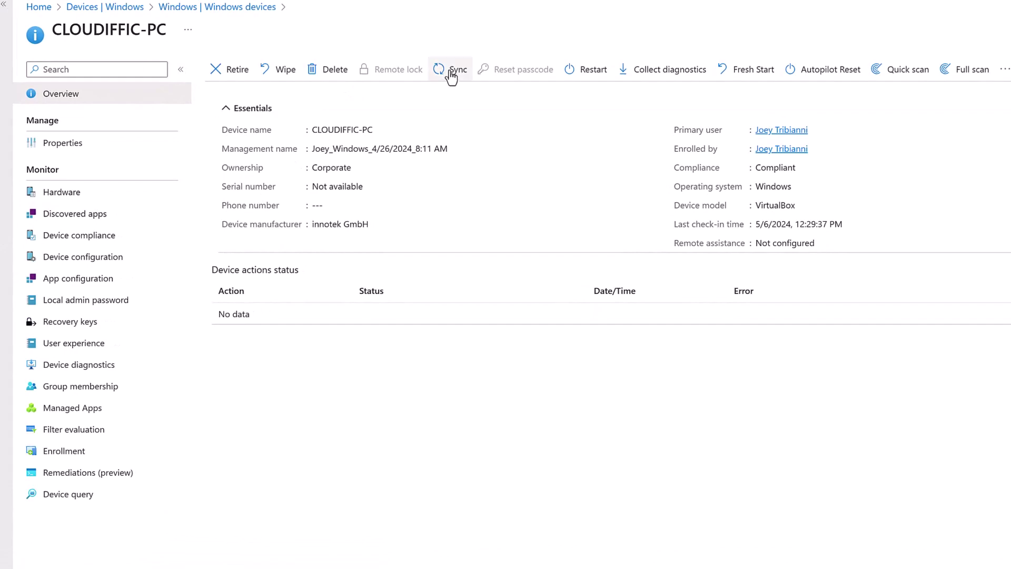
pyautogui.click(451, 73)
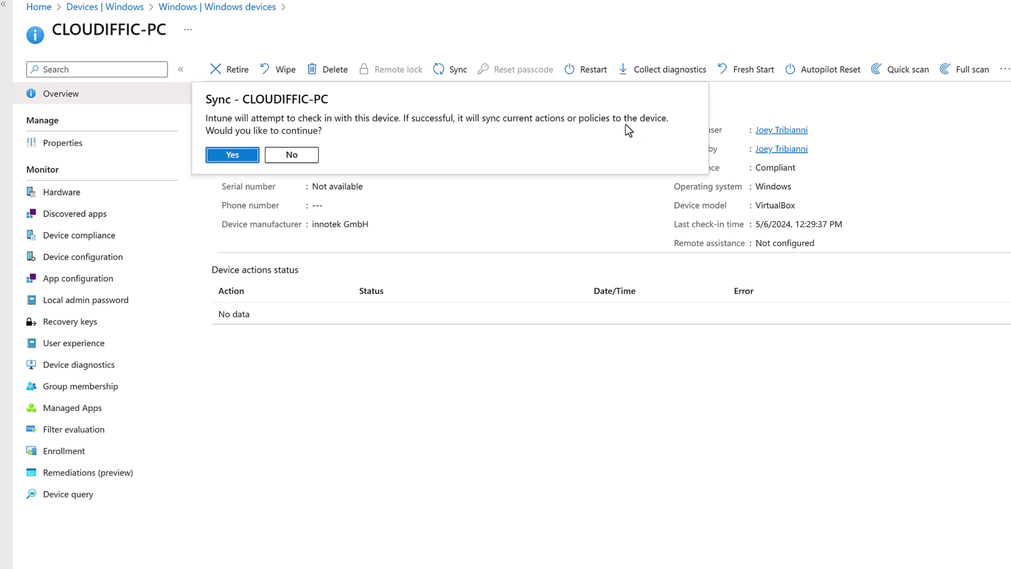
pyautogui.click(232, 159)
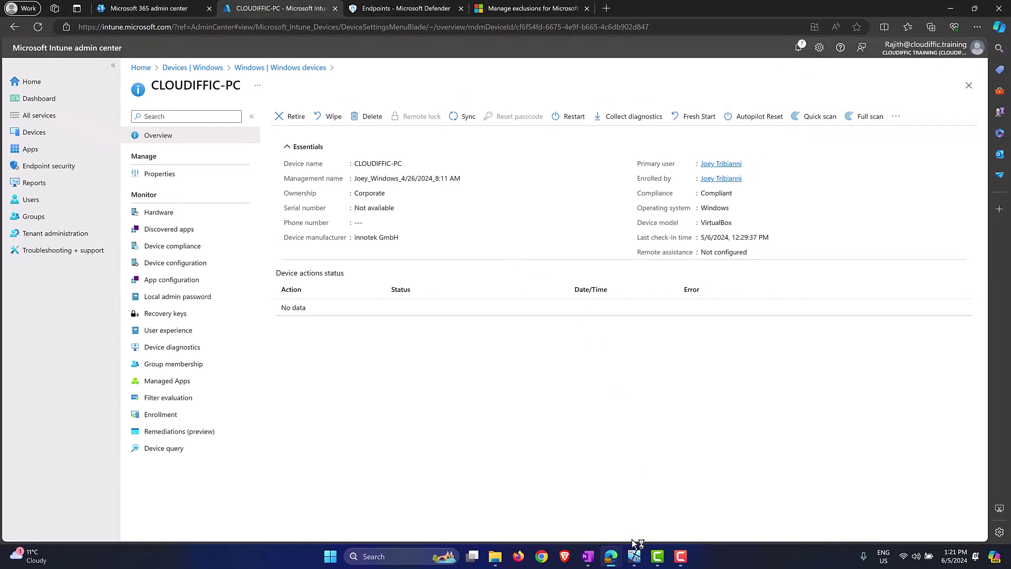
# Step: Switch to the Win11 Intune virtual machine and run a device sync from the work account's management info in Windows Settings
pyautogui.click(634, 556)
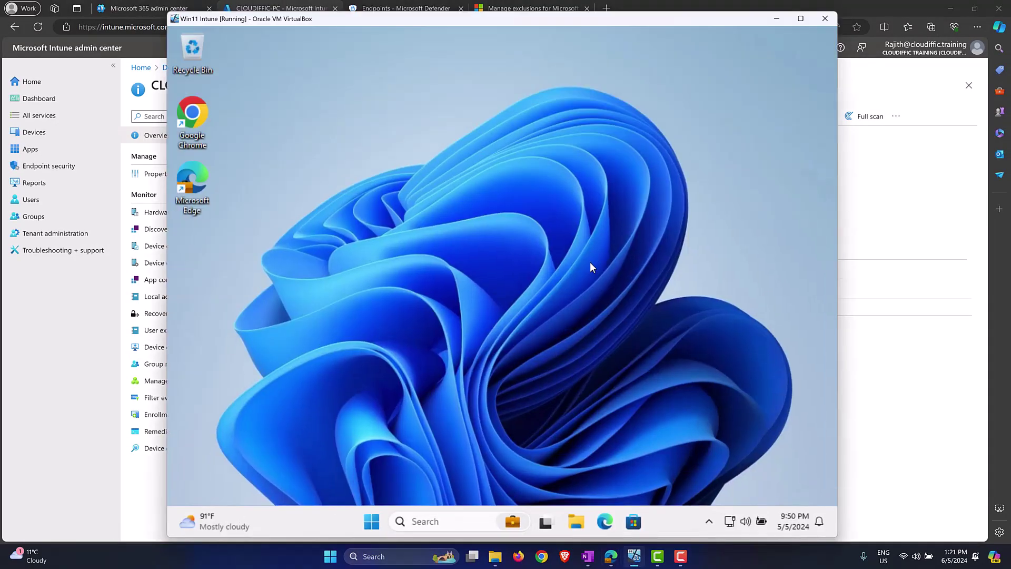
pyautogui.click(371, 521)
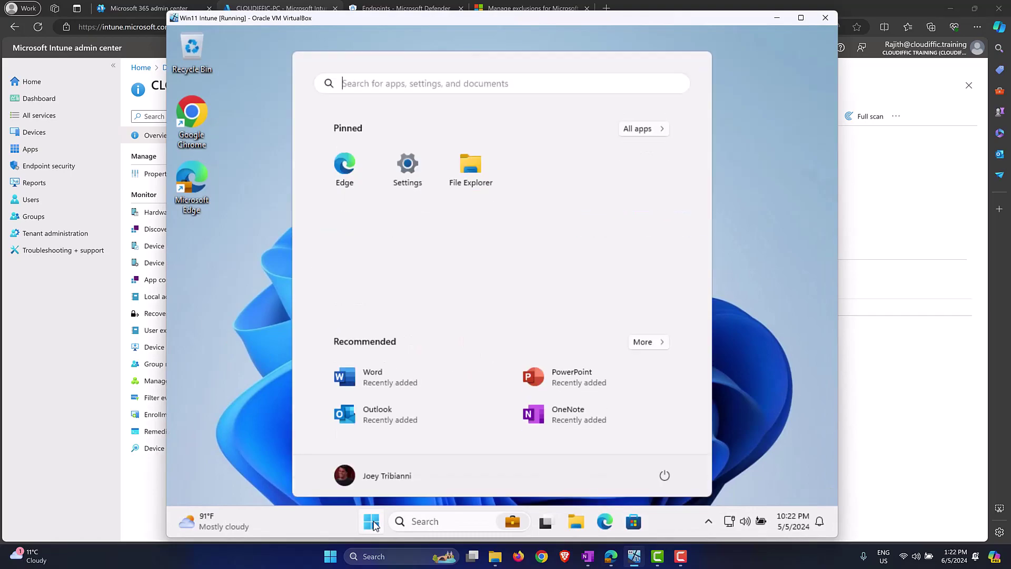
pyautogui.click(407, 167)
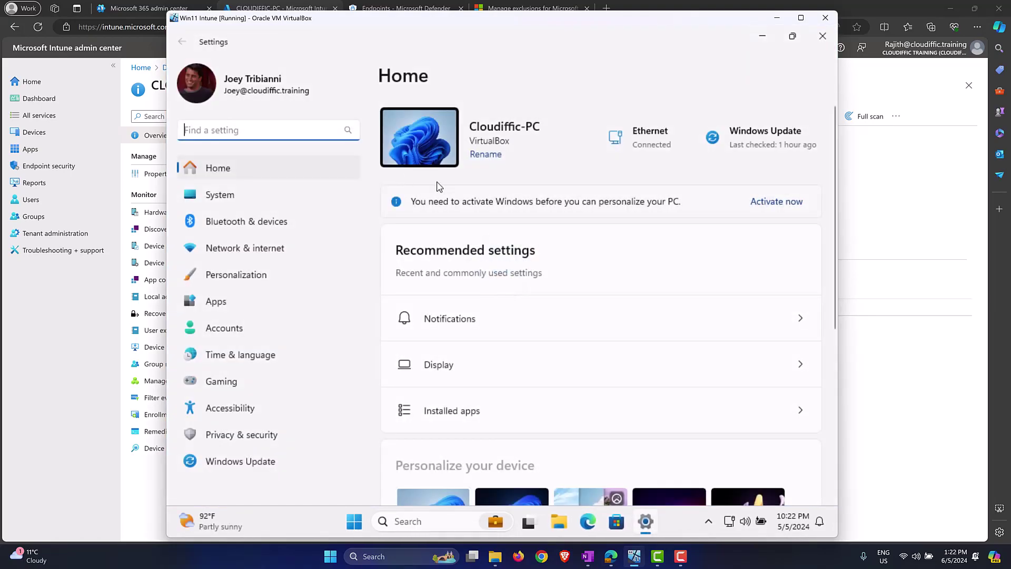
pyautogui.click(250, 335)
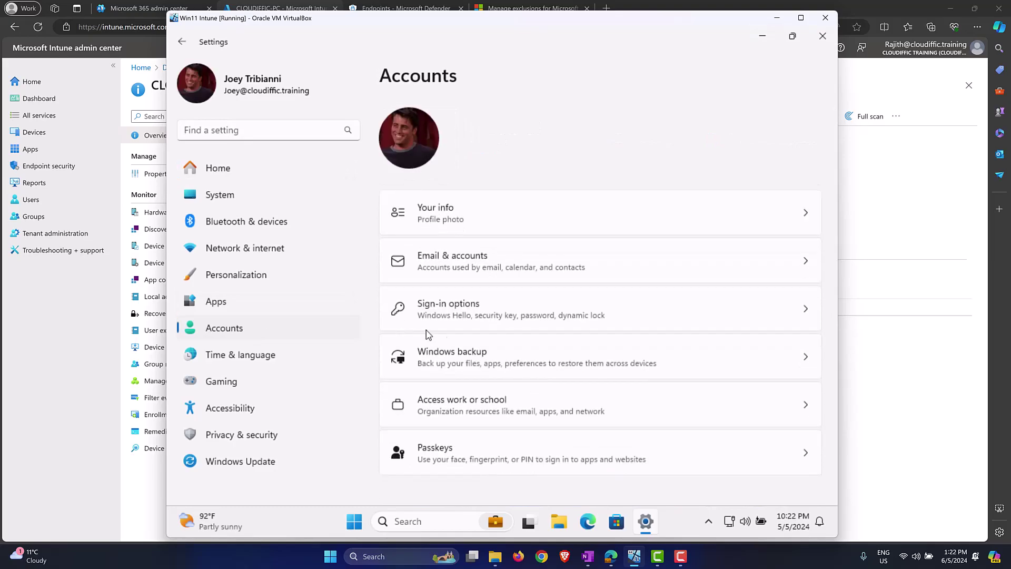
pyautogui.click(471, 409)
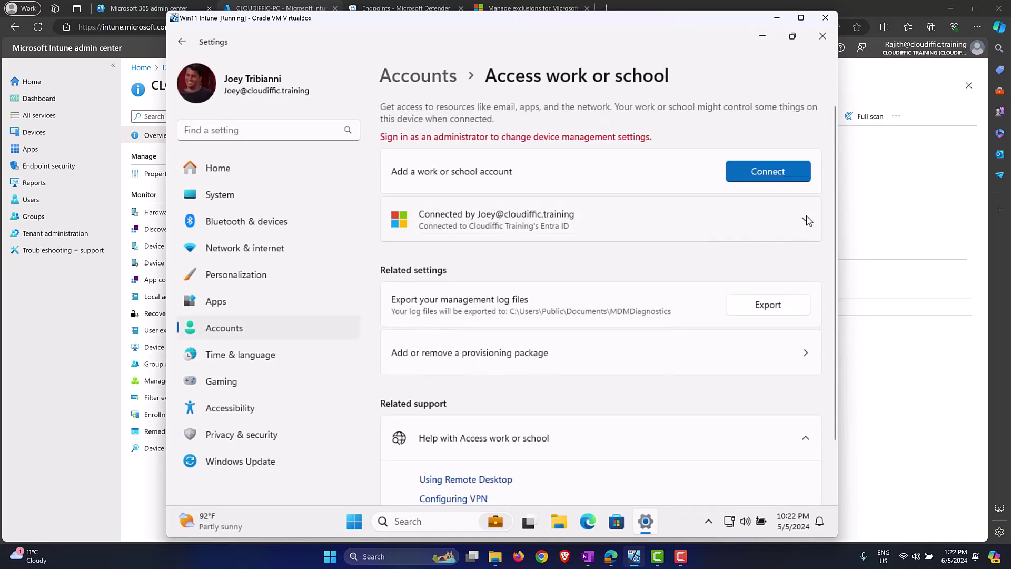
pyautogui.click(798, 231)
pyautogui.click(761, 265)
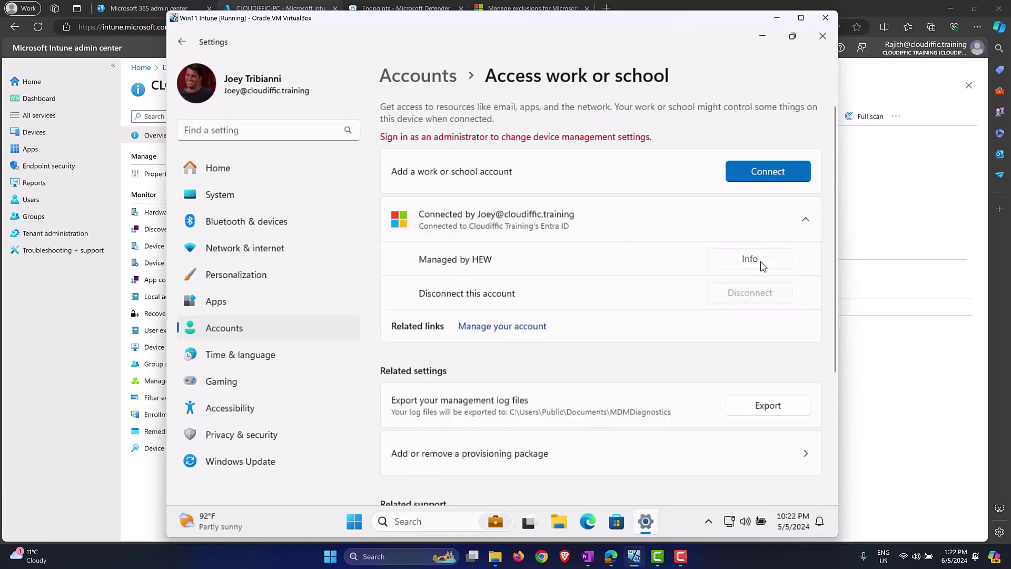
pyautogui.scroll(-5, 612, 252)
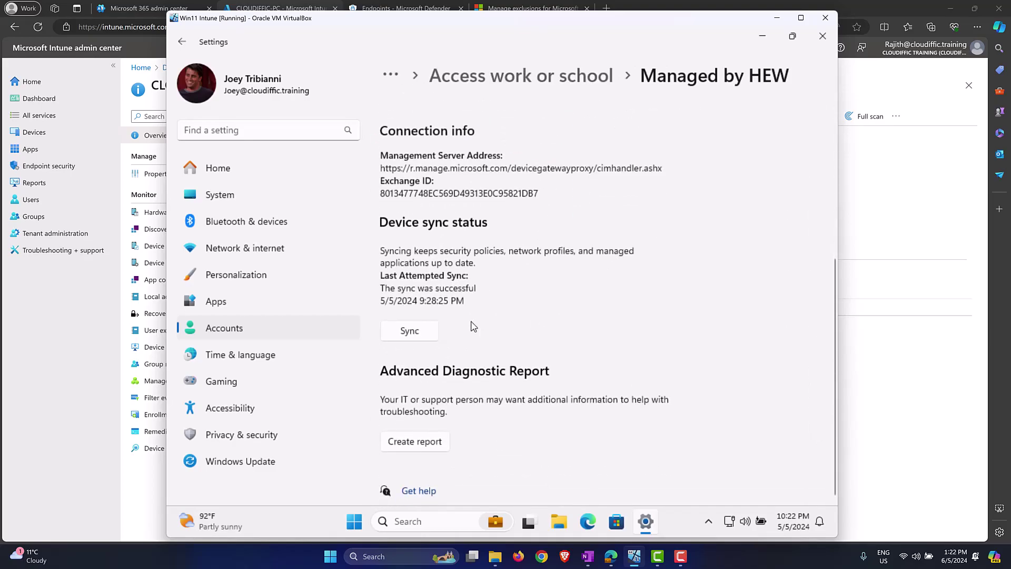
pyautogui.click(421, 332)
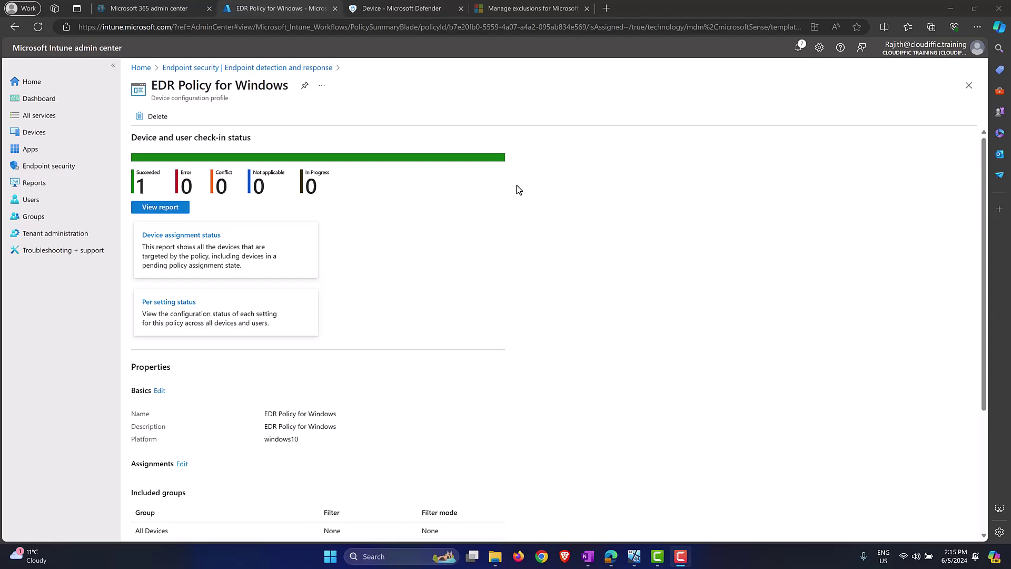
# Step: Switch to the Microsoft Defender portal and view the Device Inventory from its home page
pyautogui.click(408, 7)
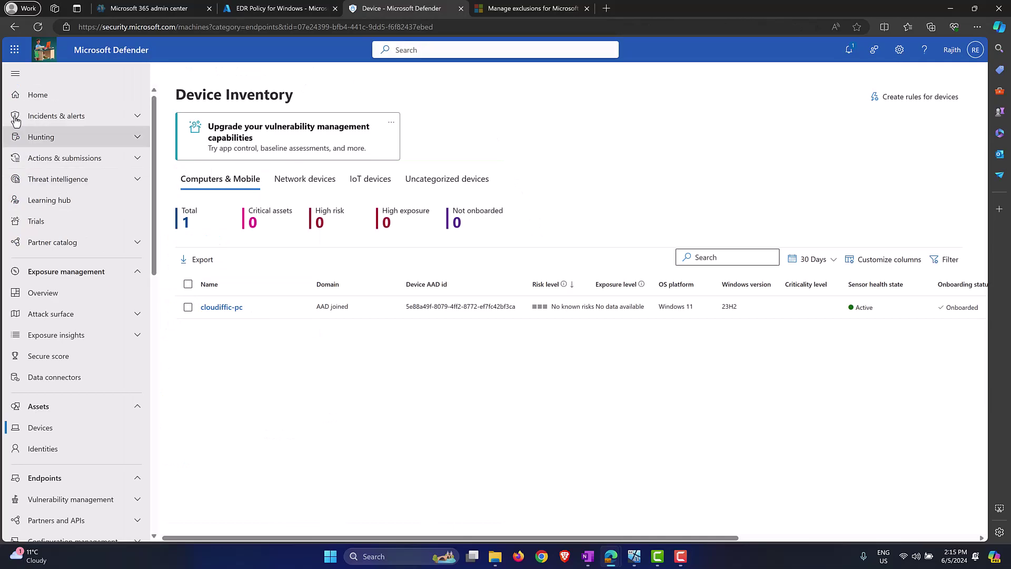
pyautogui.click(40, 95)
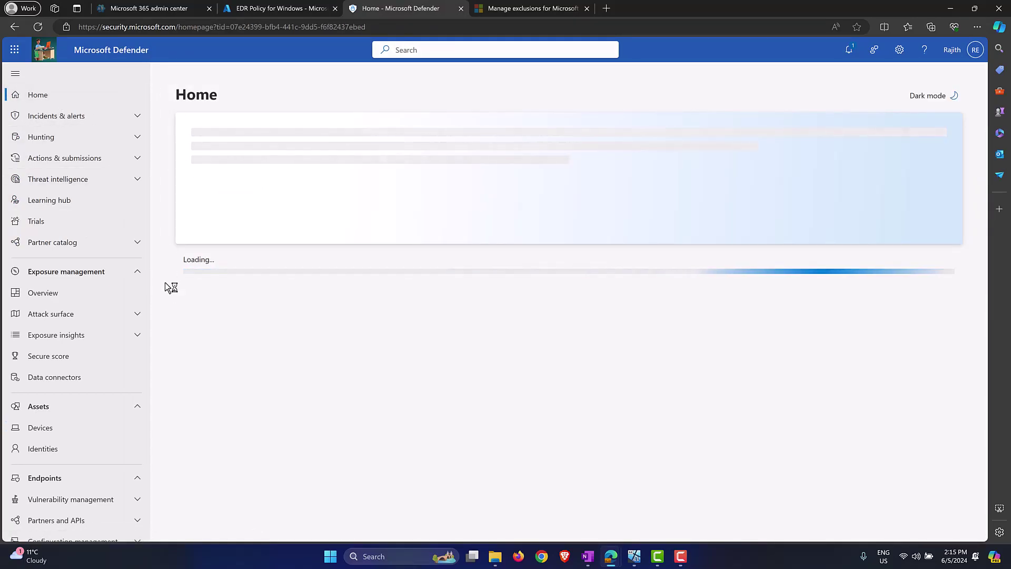
pyautogui.scroll(-4, 110, 318)
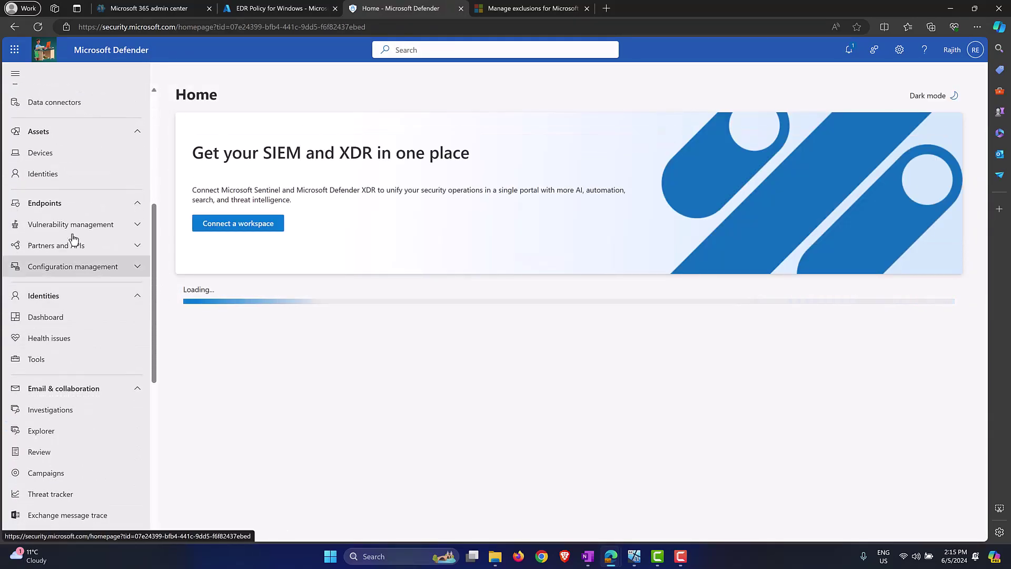
pyautogui.scroll(3, 74, 202)
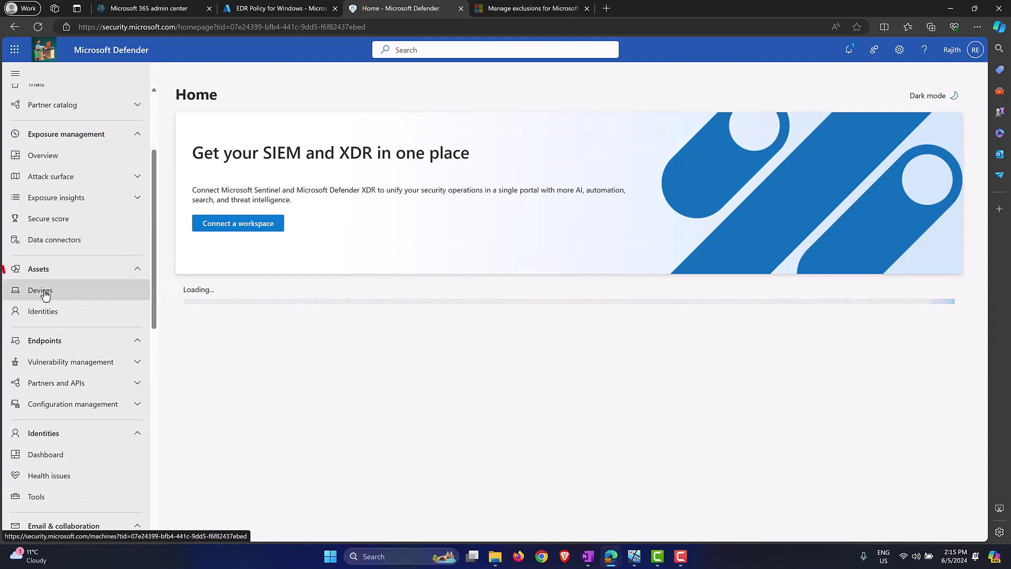
pyautogui.click(43, 294)
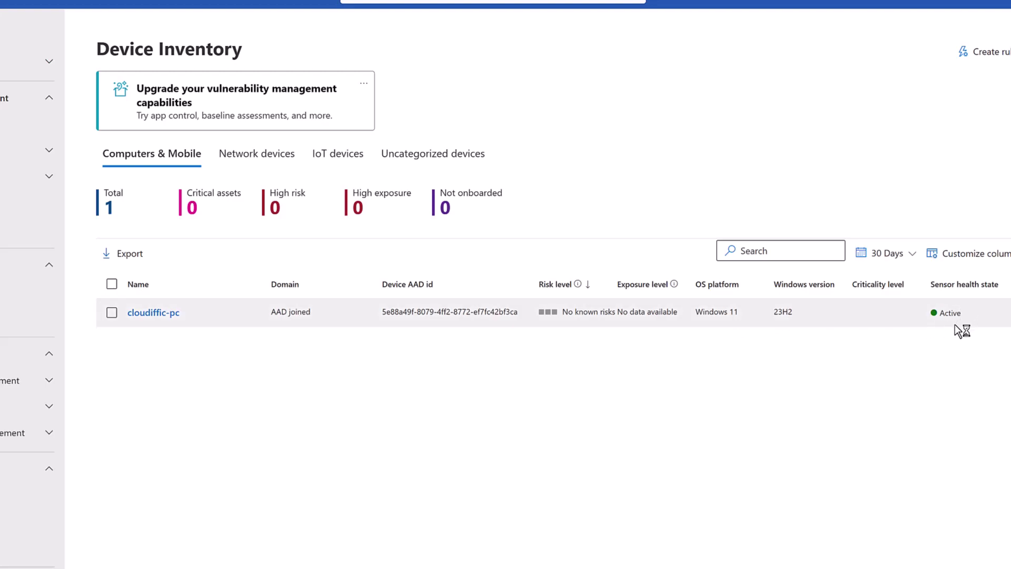
# Step: Open the cloudiffic-pc device page and examine its VM details, including the onboarding status and Defender versions
pyautogui.click(159, 315)
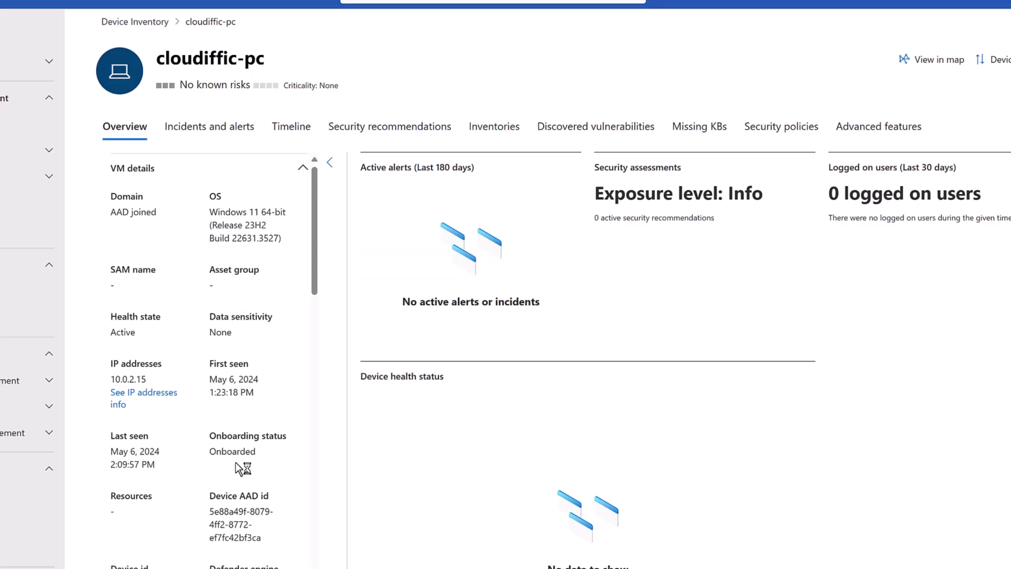
pyautogui.moveTo(210, 453); pyautogui.dragTo(257, 452)
pyautogui.click(231, 440)
pyautogui.scroll(-4, 231, 440)
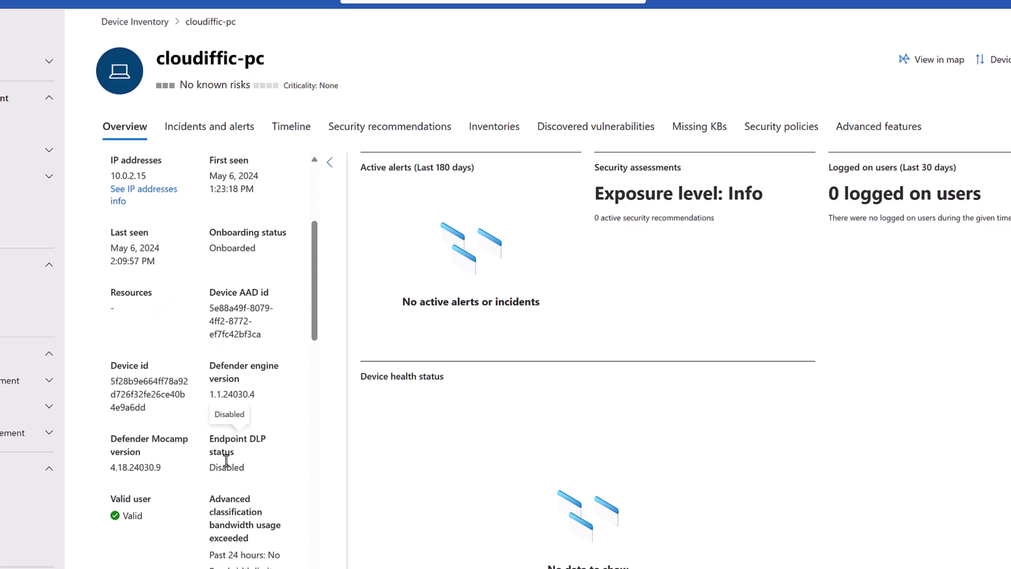
pyautogui.scroll(-5, 257, 431)
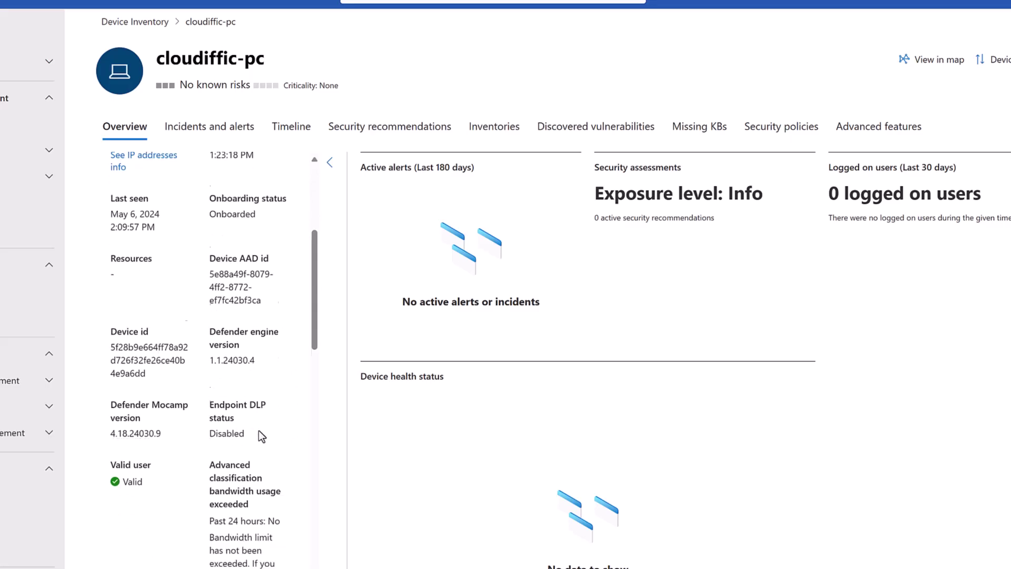
pyautogui.scroll(10, 188, 364)
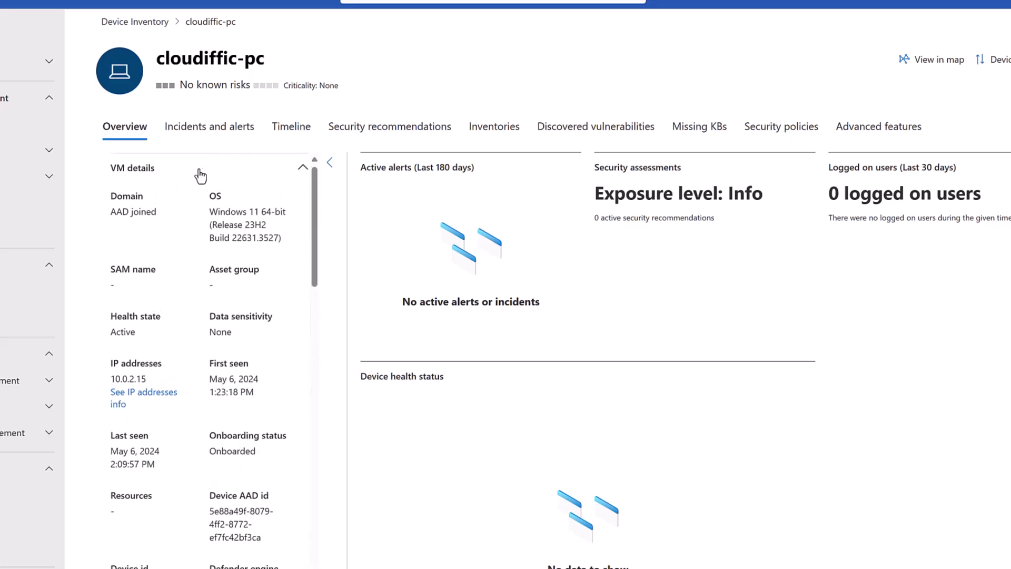
# Step: Check the device's security recommendations, inventories, missing KBs, security policies and discovered vulnerabilities, and return to its overview
pyautogui.click(385, 135)
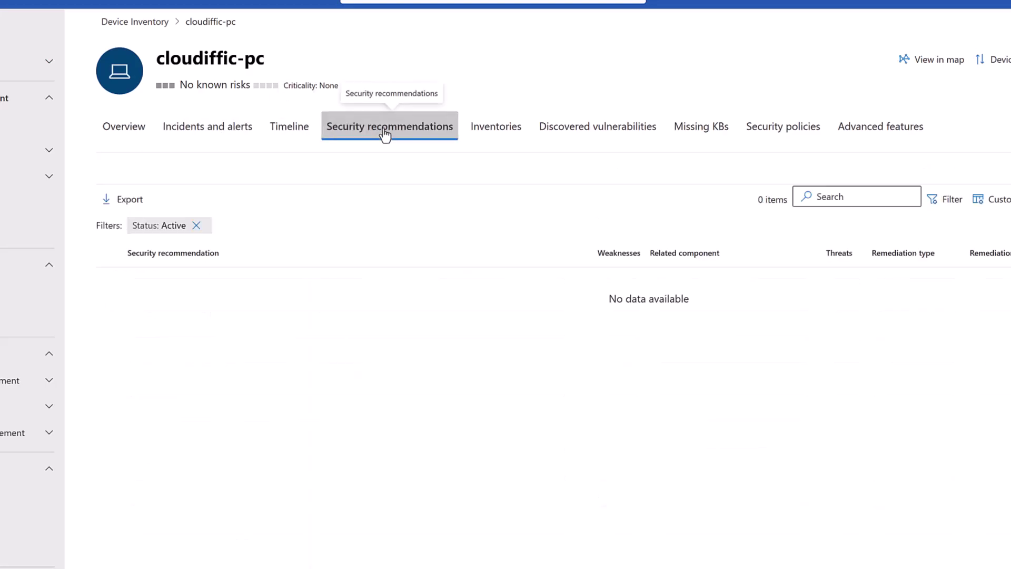
pyautogui.click(511, 141)
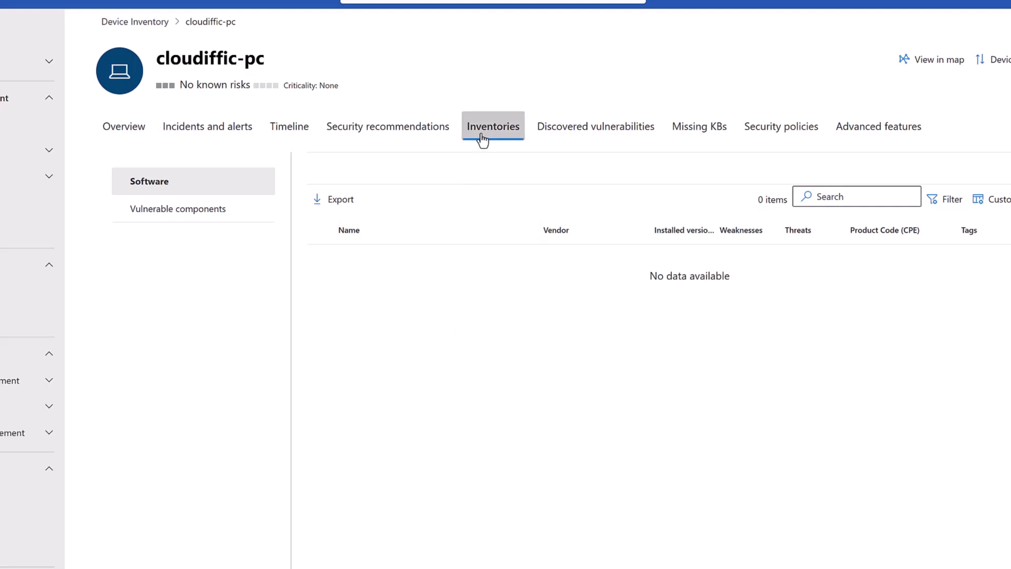
pyautogui.click(674, 134)
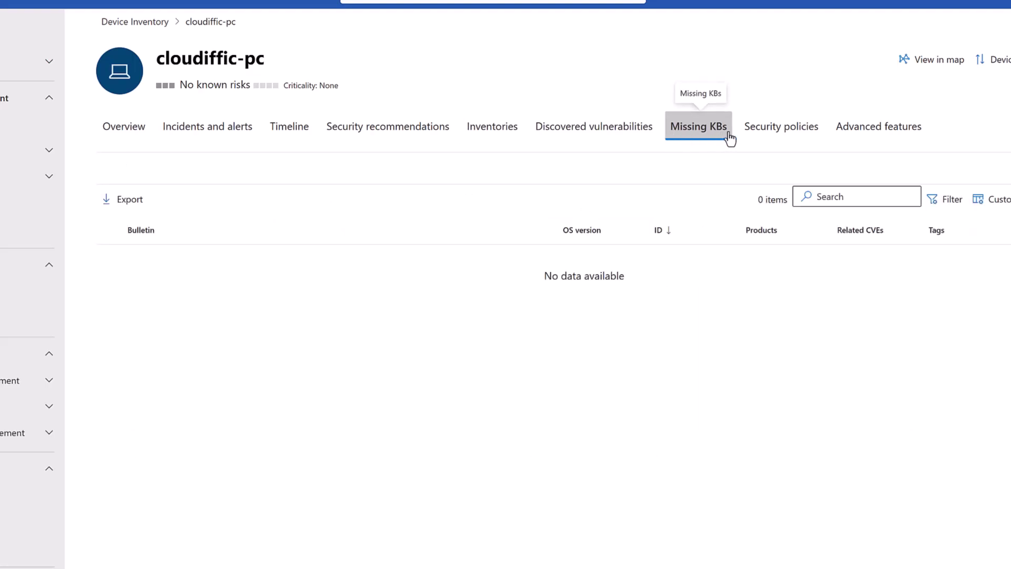
pyautogui.click(783, 139)
pyautogui.click(608, 136)
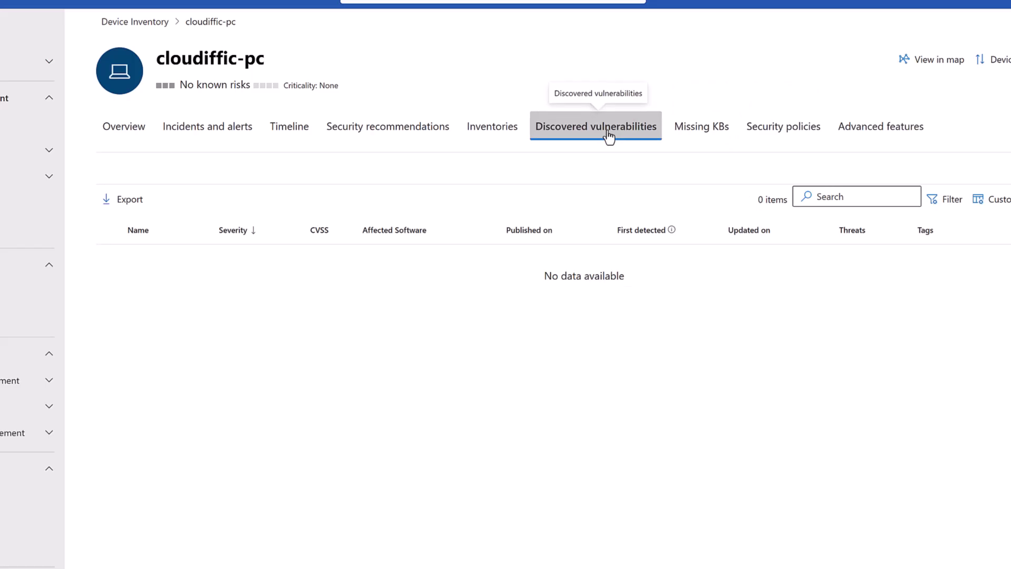
pyautogui.click(129, 134)
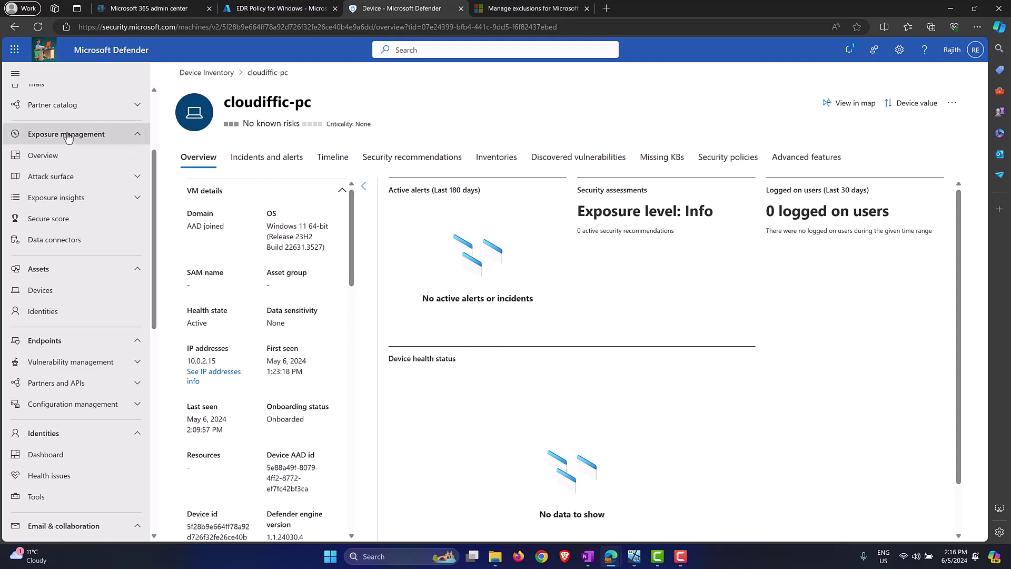
pyautogui.scroll(3, 67, 158)
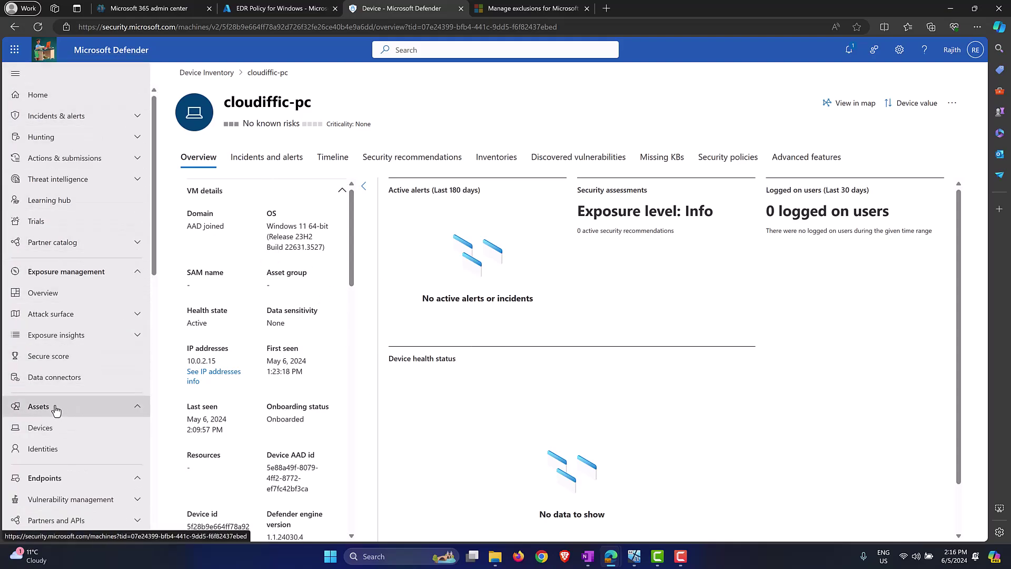
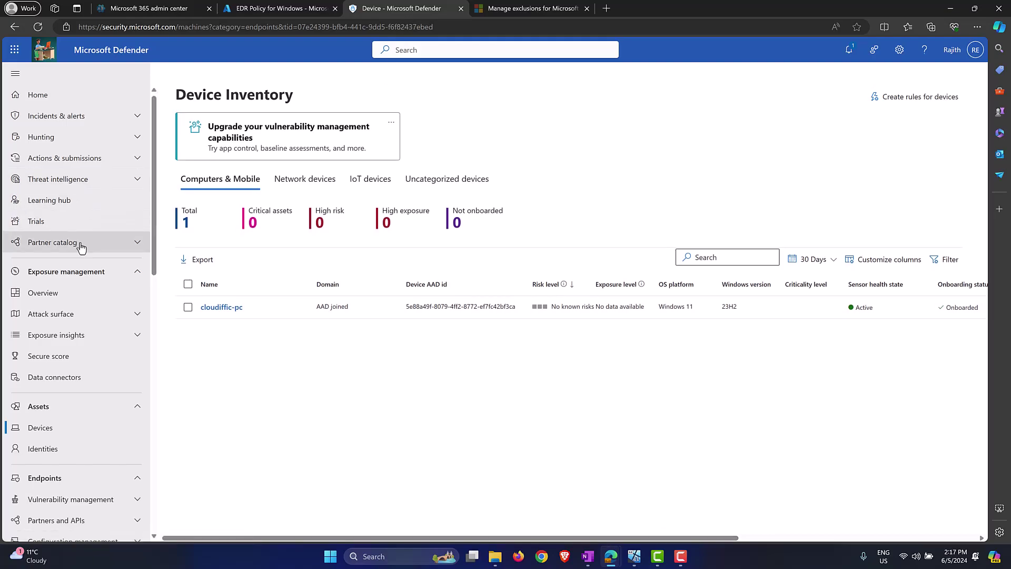
# Step: Open the Endpoints settings of the Defender portal and view the device management Onboarding page
pyautogui.scroll(-7, 97, 226)
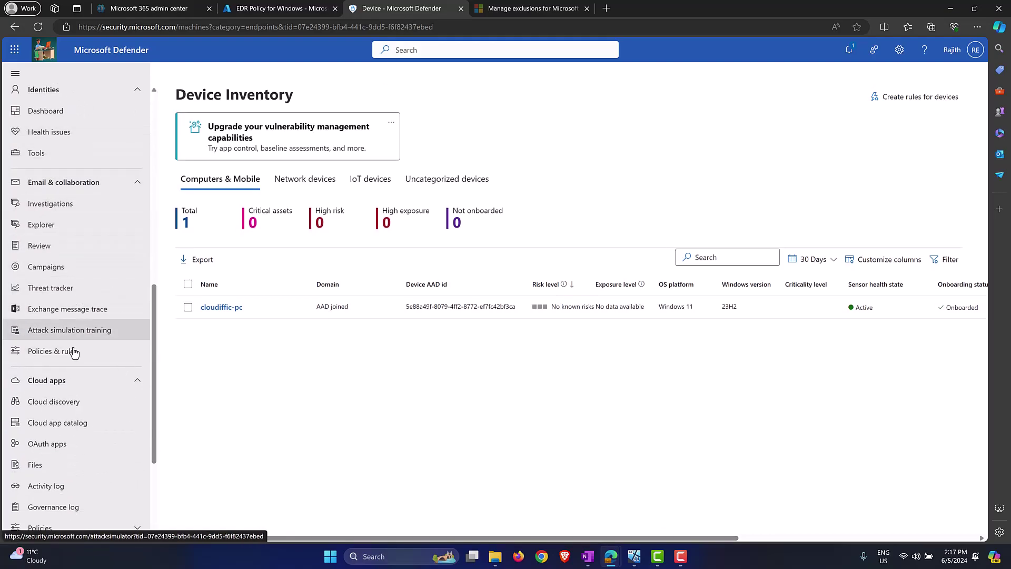
pyautogui.scroll(-3, 72, 351)
pyautogui.scroll(10, 73, 348)
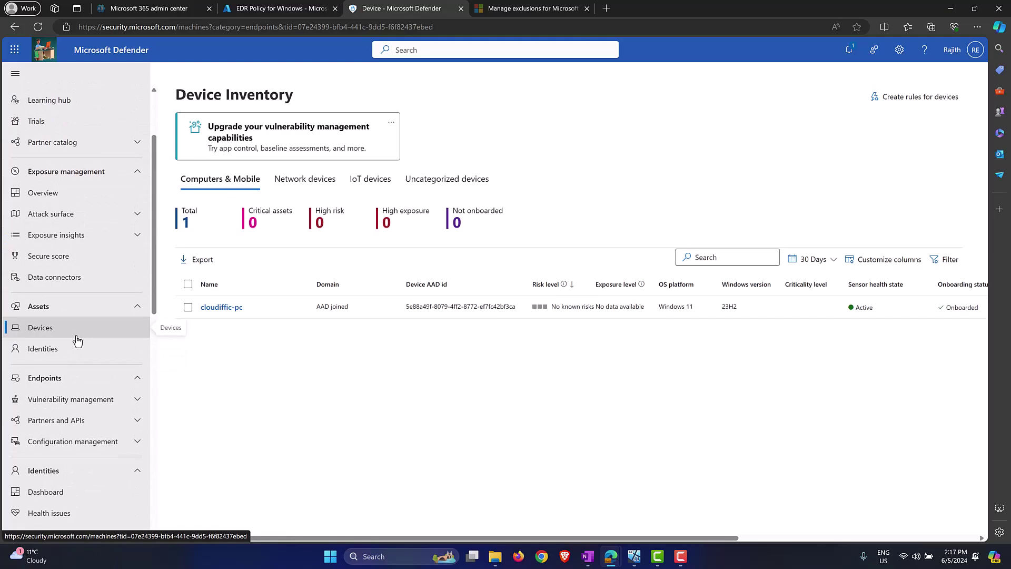
pyautogui.scroll(-5, 77, 341)
pyautogui.scroll(-5, 73, 369)
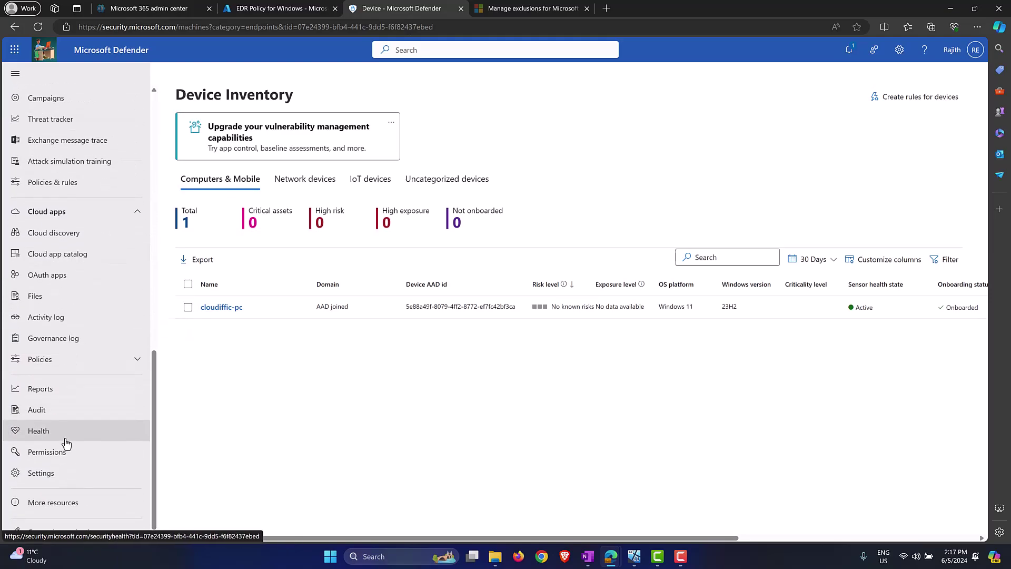
pyautogui.click(64, 473)
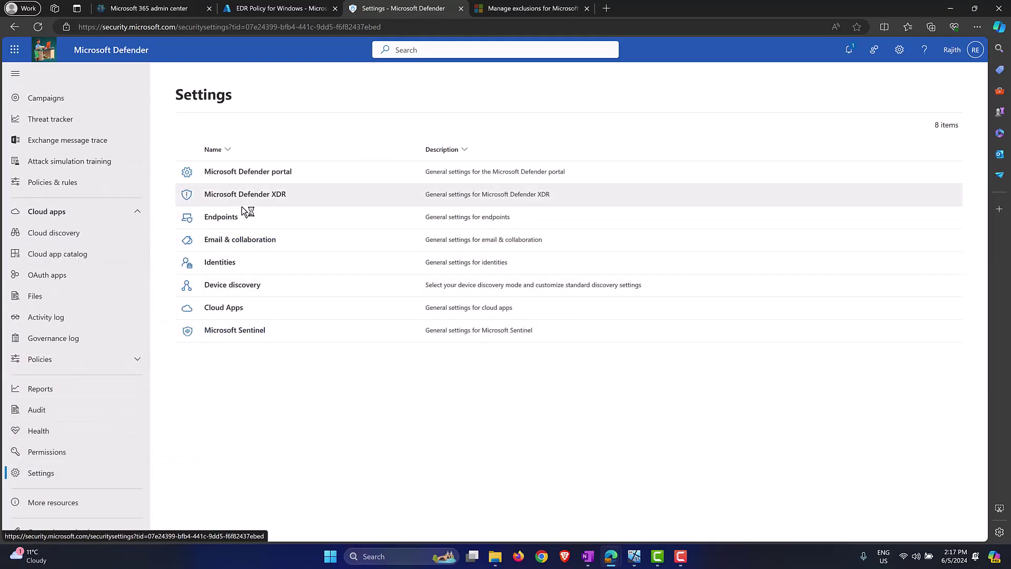
pyautogui.click(225, 218)
pyautogui.scroll(-5, 289, 232)
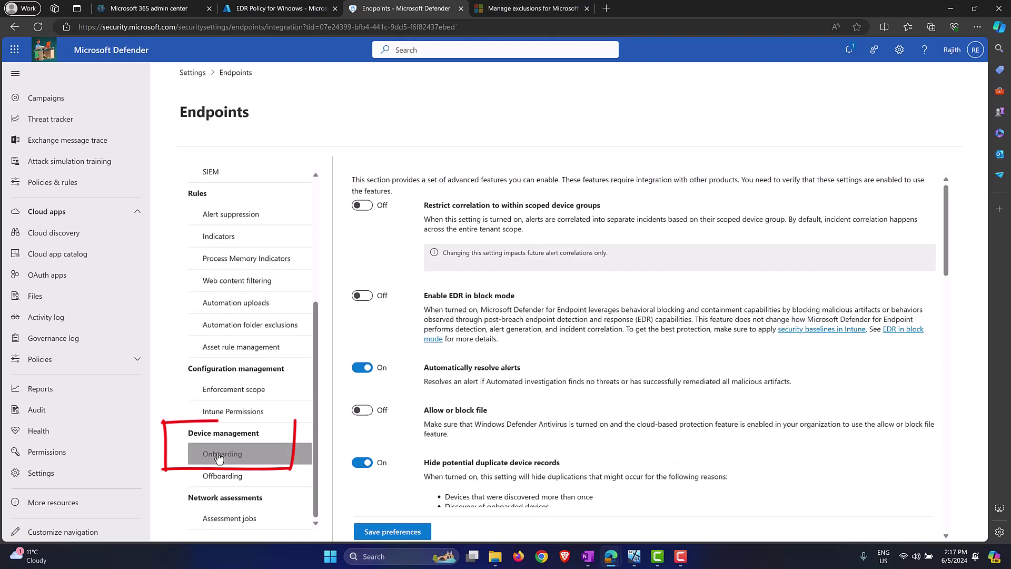
pyautogui.click(219, 455)
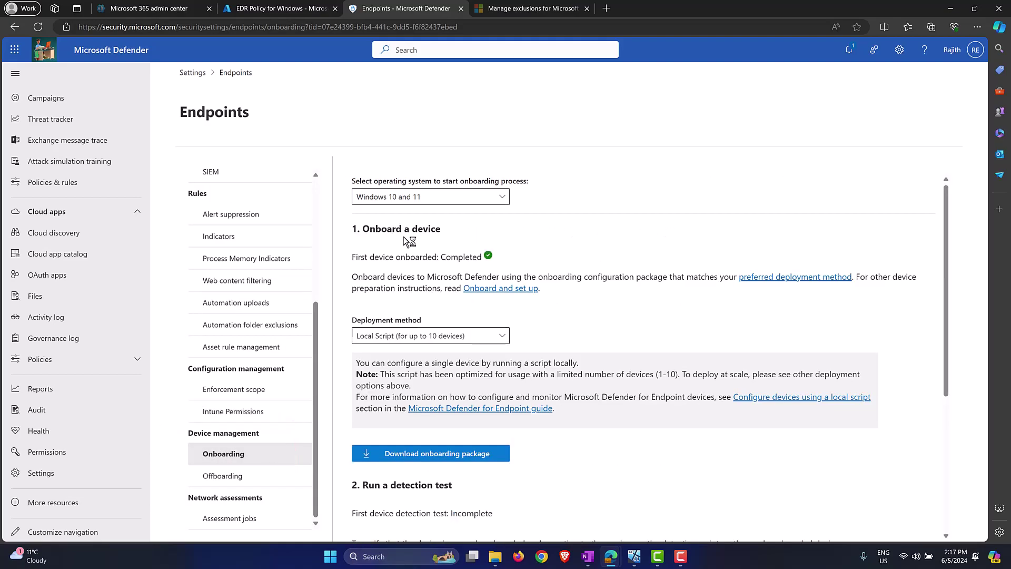
# Step: Request the onboarding package for Windows 10 and 11 with the Local Script (for up to 10 devices) deployment method
pyautogui.click(492, 203)
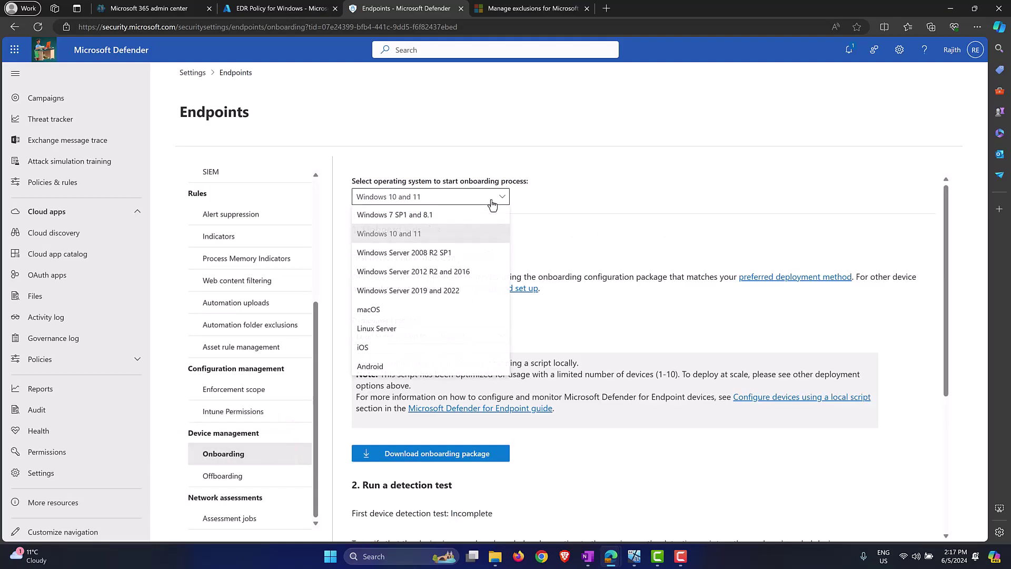
pyautogui.click(389, 234)
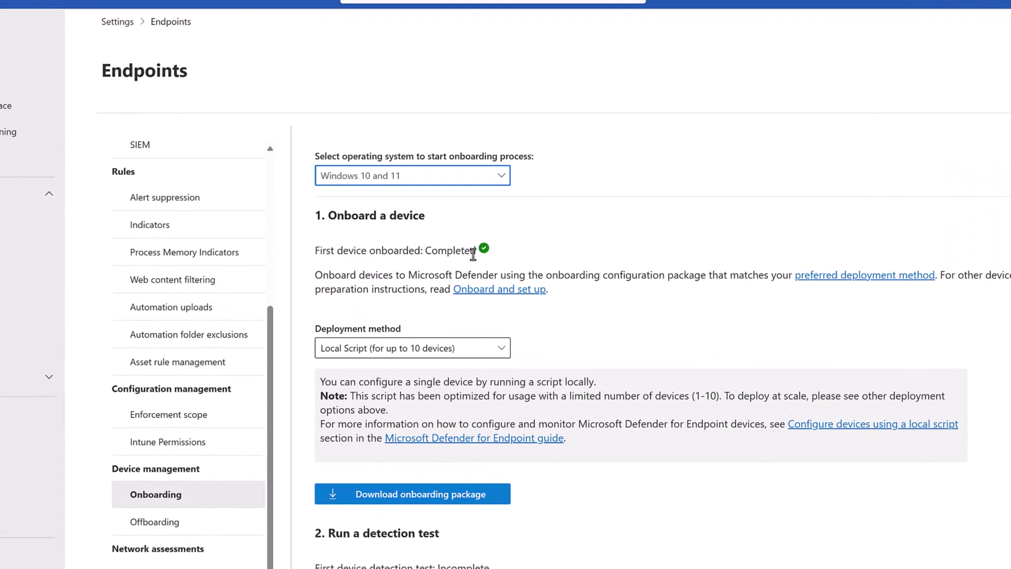
pyautogui.scroll(-1, 409, 239)
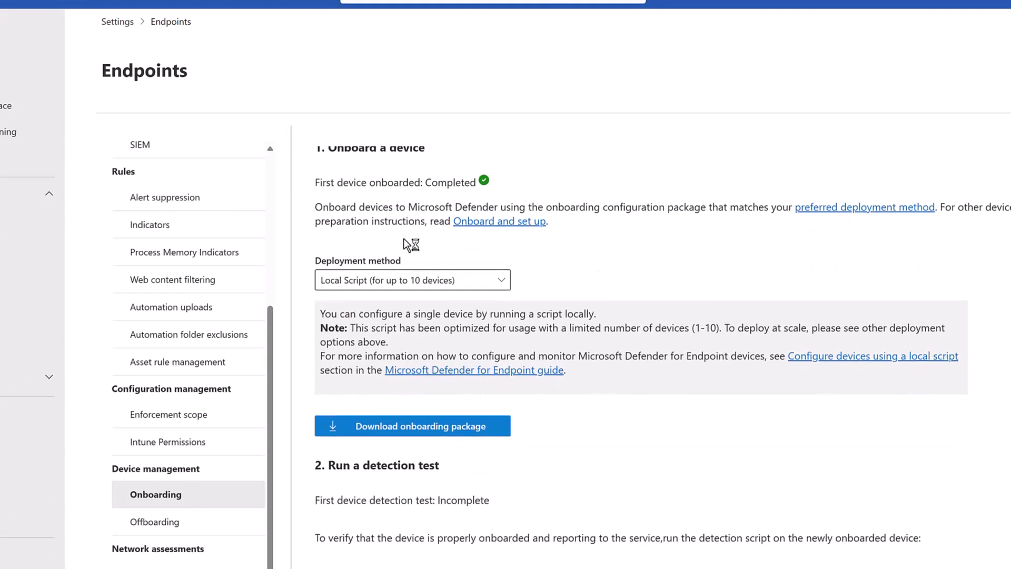
pyautogui.click(501, 280)
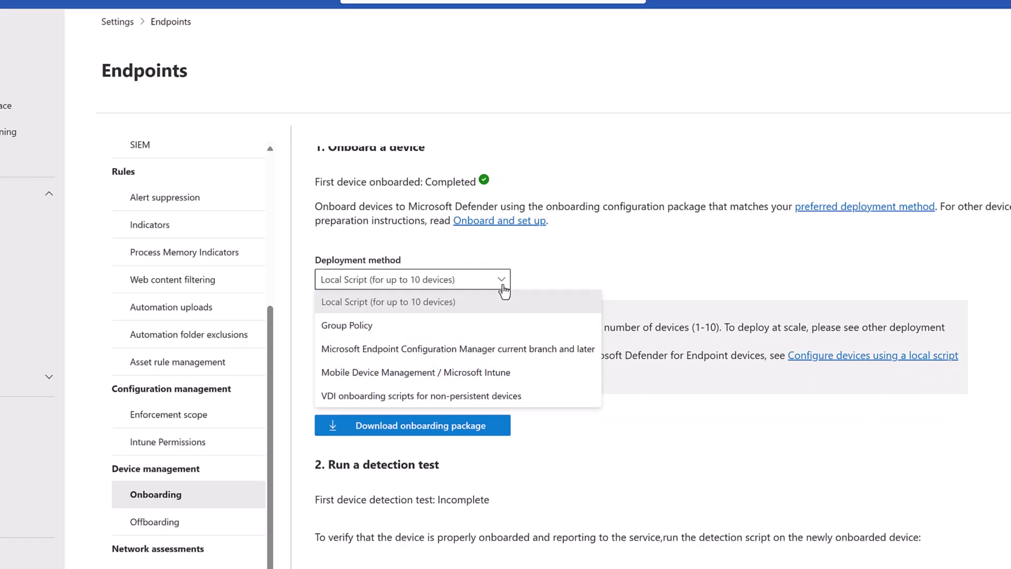
pyautogui.click(402, 302)
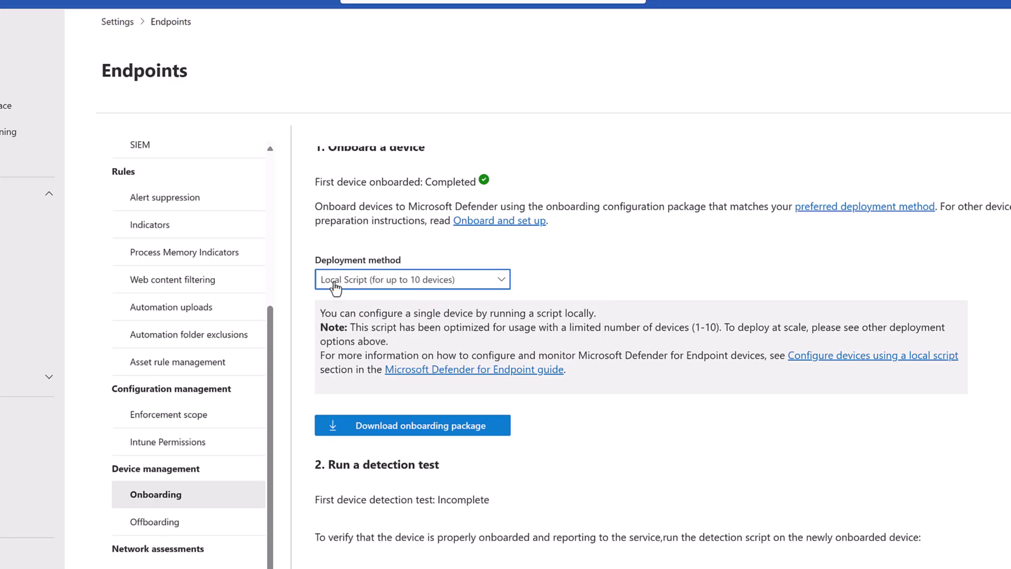
pyautogui.click(398, 435)
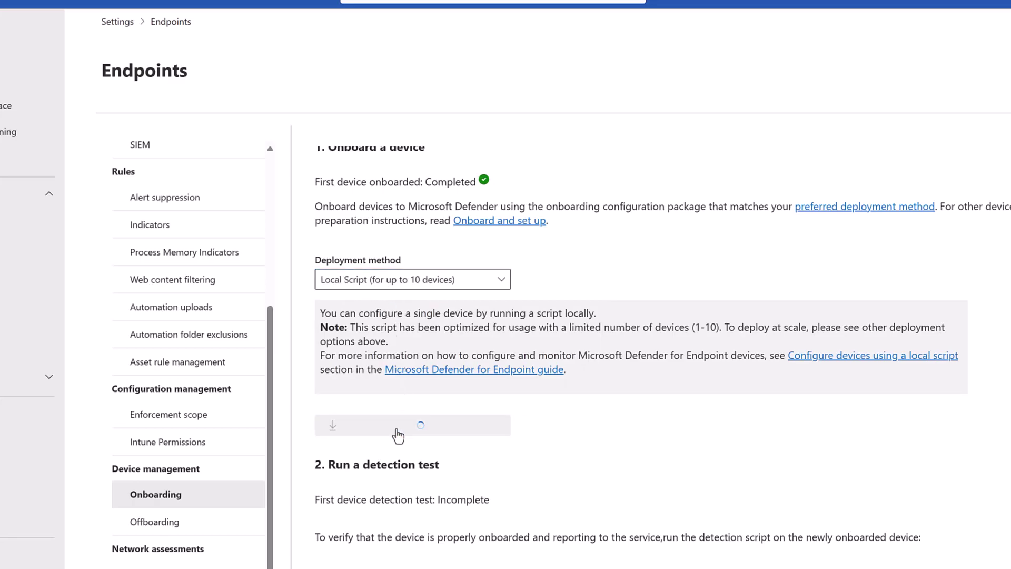
pyautogui.click(634, 329)
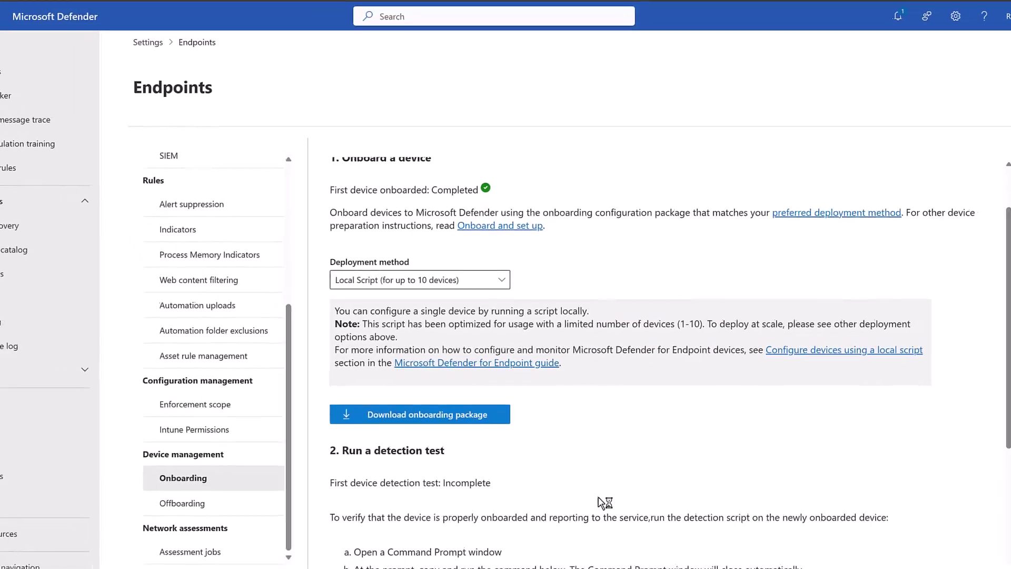
# Step: Switch to File Explorer and open the extracted WindowsDefenderATPOnboardingPackage folder in Downloads
pyautogui.click(495, 556)
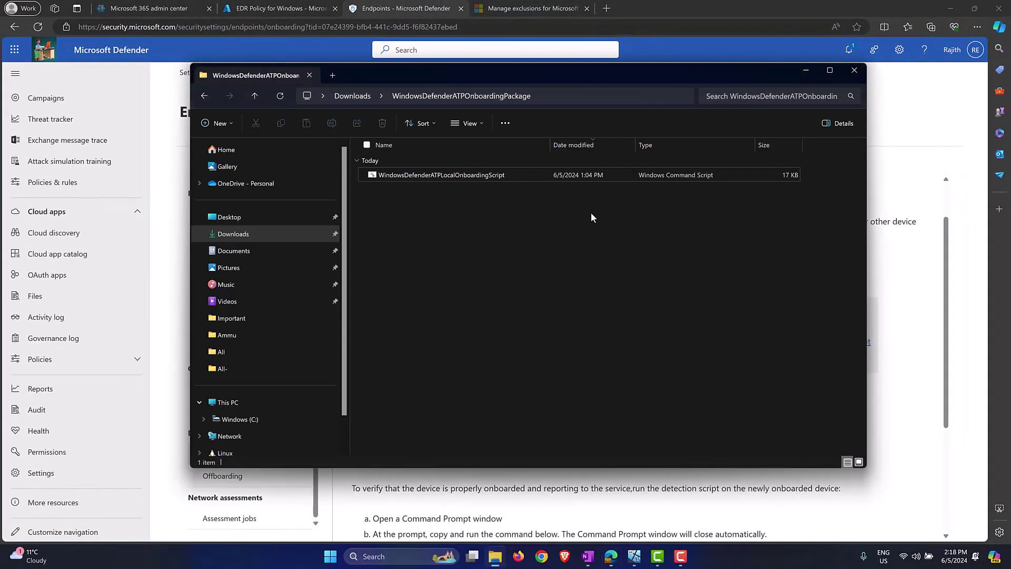
pyautogui.click(245, 236)
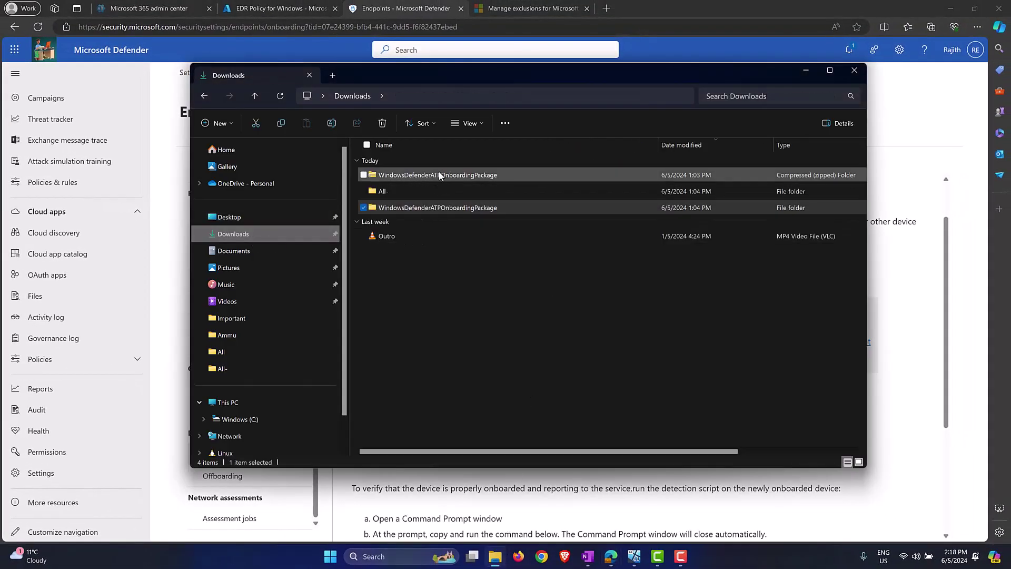
pyautogui.doubleClick(415, 207)
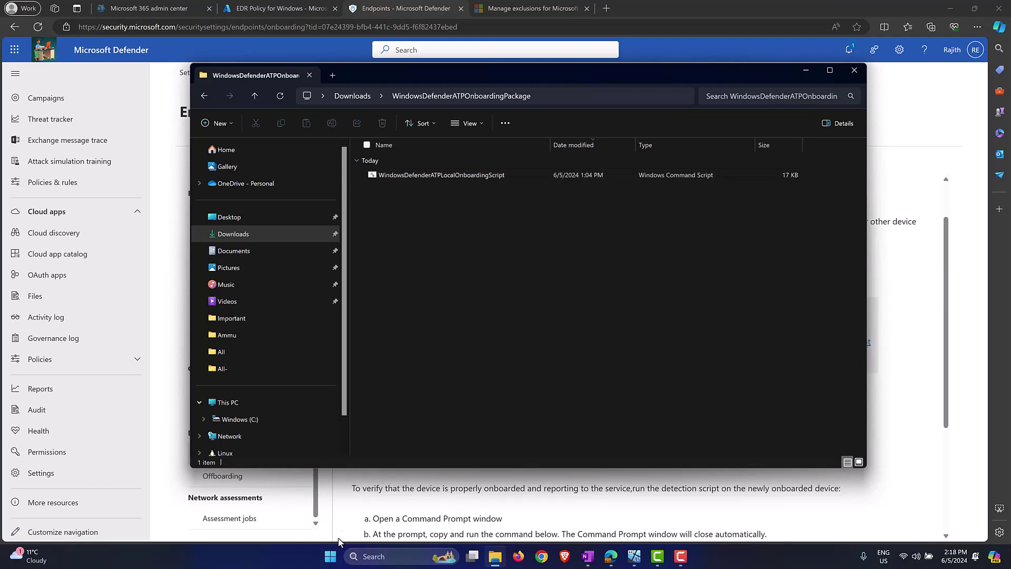
# Step: Open a Windows PowerShell terminal and select the full path of the WindowsDefenderATPOnboardingPackage folder in File Explorer
pyautogui.rightClick(330, 556)
pyautogui.click(358, 393)
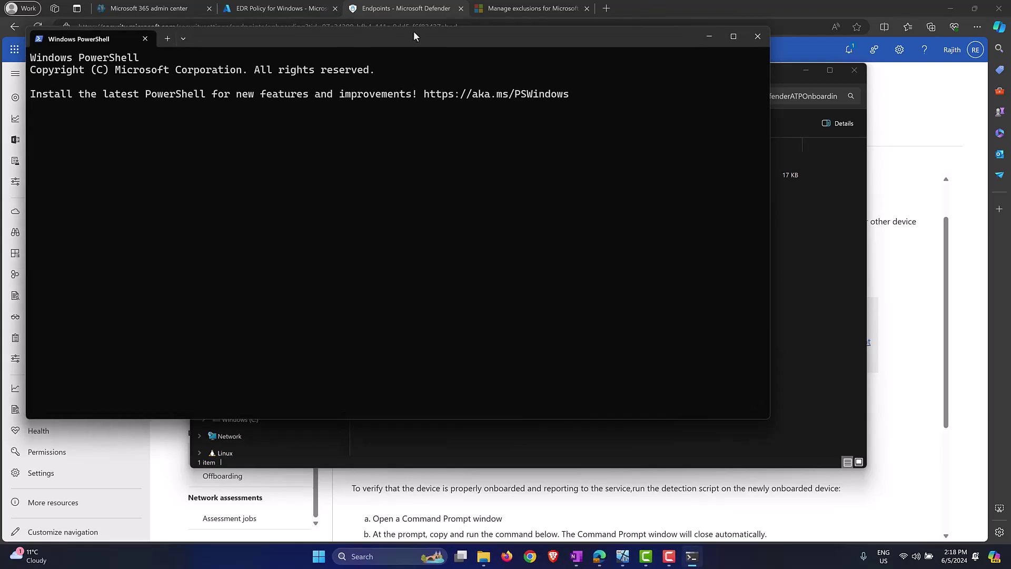
pyautogui.moveTo(415, 38); pyautogui.dragTo(545, 117)
pyautogui.click(547, 78)
pyautogui.click(582, 97)
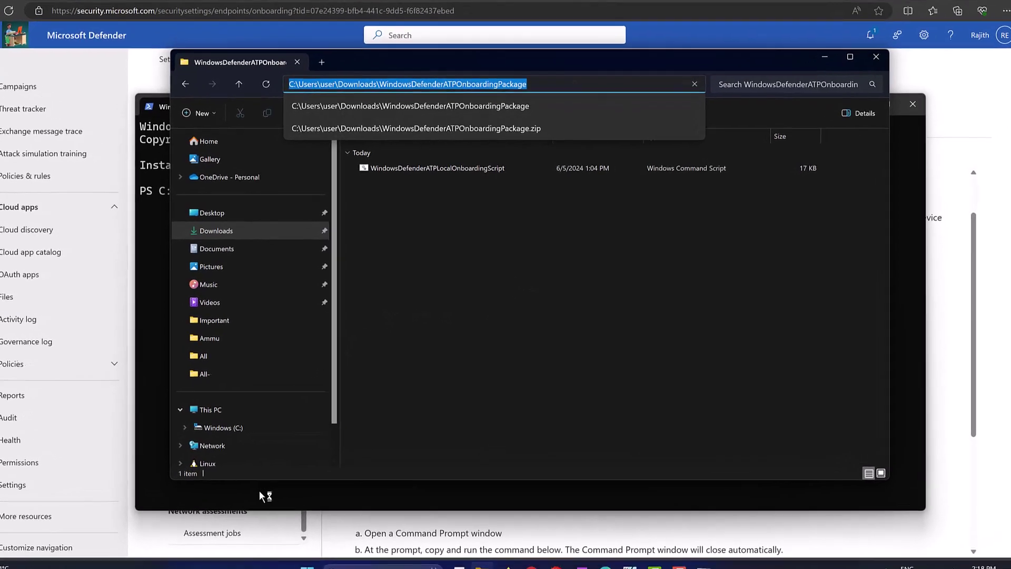
# Step: Change the PowerShell directory to "C:\Users\user\Downloads\WindowsDefenderATPOnboardingPackage"
pyautogui.click(259, 491)
pyautogui.write('cd')
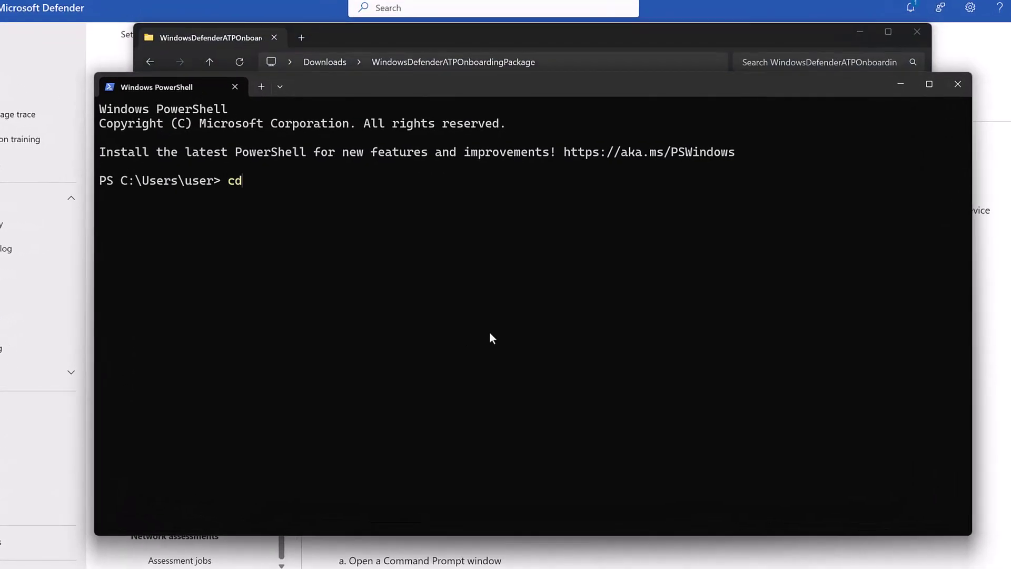
pyautogui.write(' @')
pyautogui.press('BackSpace')
pyautogui.write('"')
pyautogui.write('C:\\Users\\user\\Downloads\\WindowsDefenderATPOnboardingPackage')
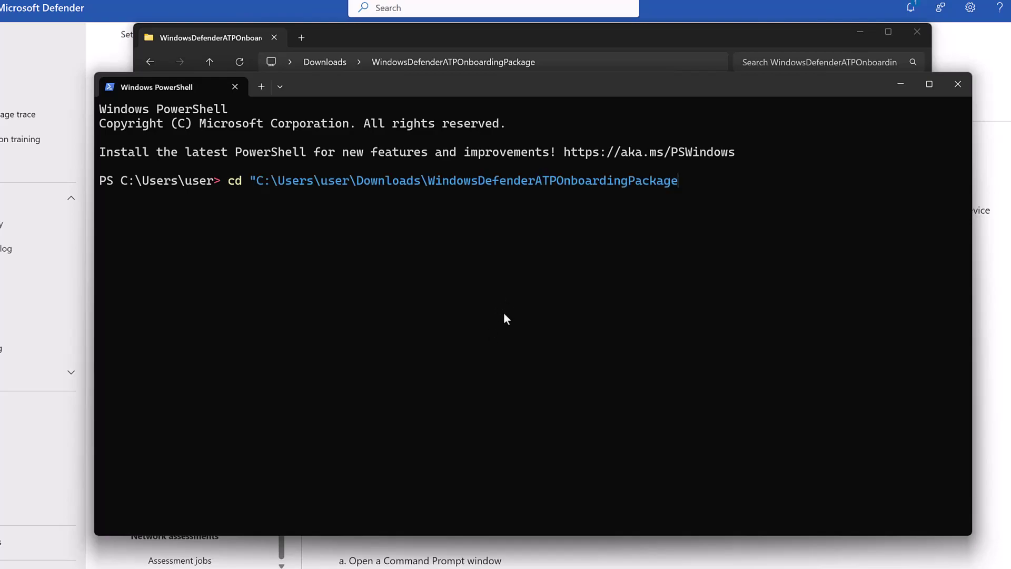
pyautogui.write('"')
pyautogui.press('Return')
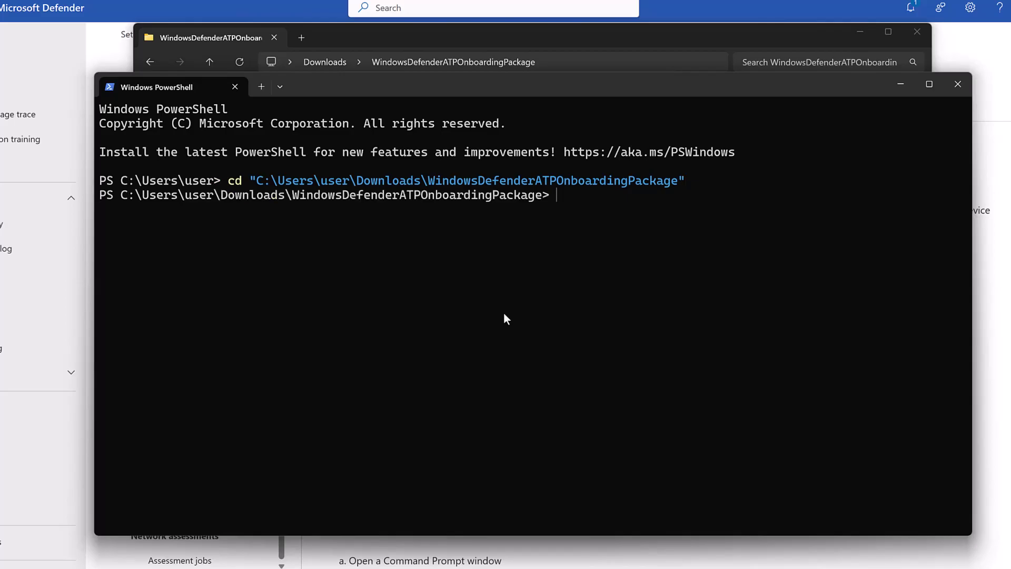
# Step: List the package folder's contents with dir and enter the local onboarding script's name at the prompt, starting from .\W
pyautogui.write('dir')
pyautogui.press('Return')
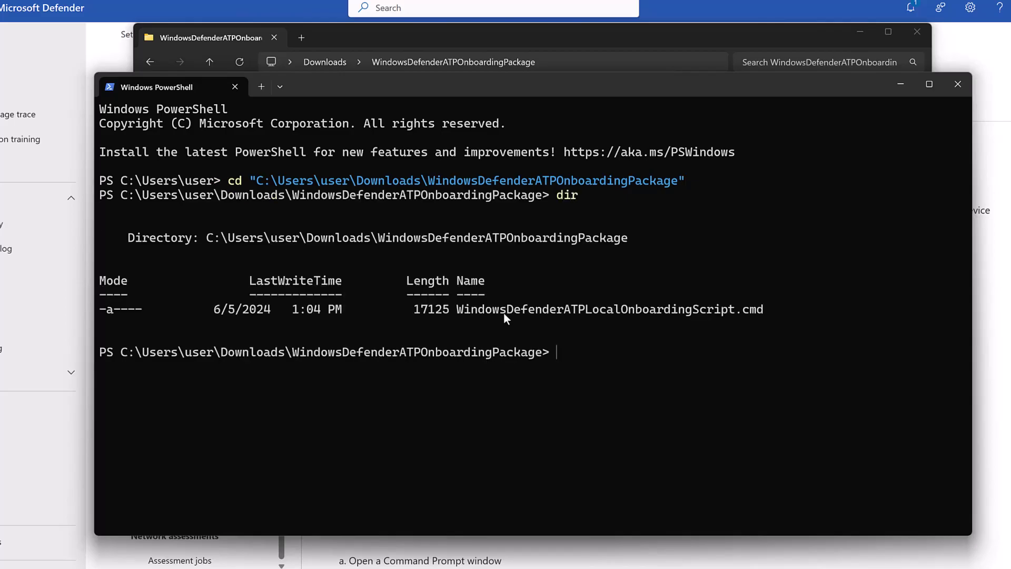
pyautogui.write('.\\W')
pyautogui.press('Tab')
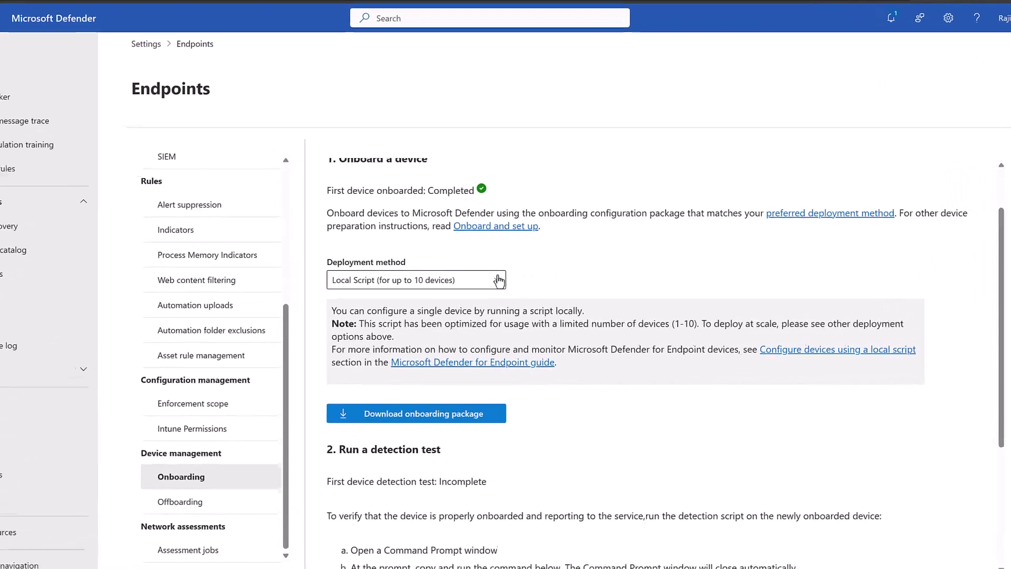
# Step: In the Defender portal, view the Group Policy deployment method and select Mobile Device Management / Microsoft Intune instead
pyautogui.click(491, 280)
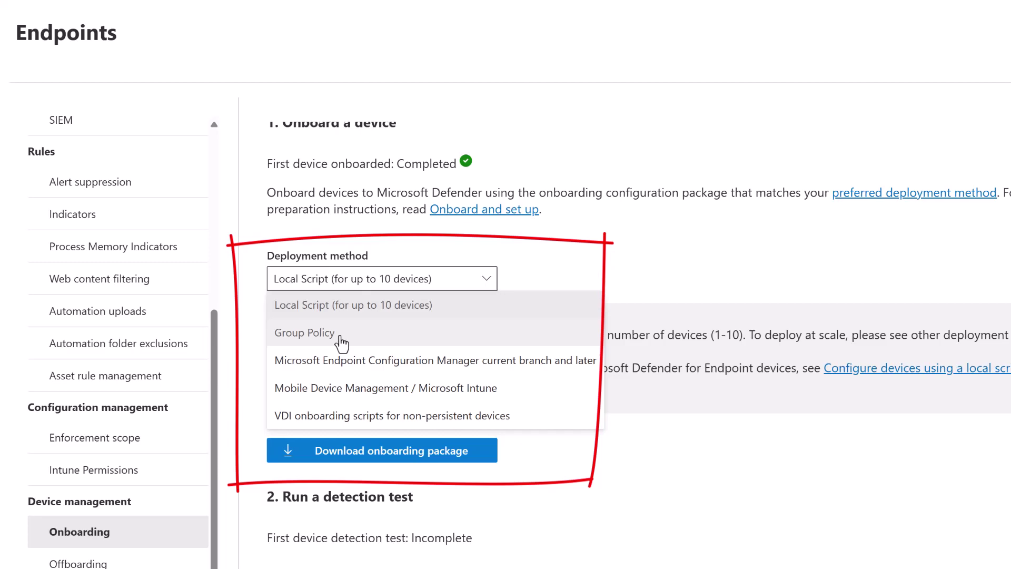
pyautogui.click(341, 343)
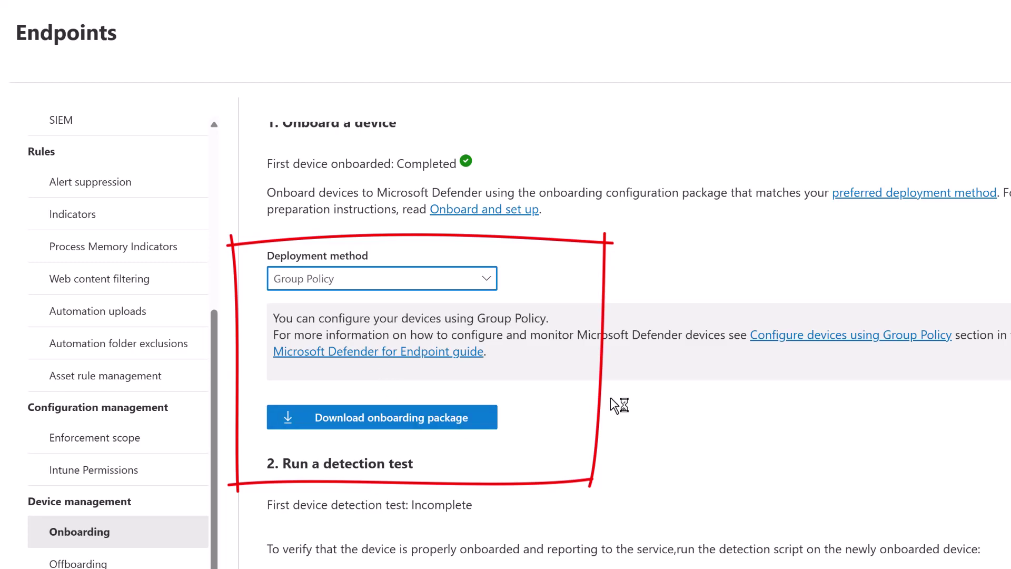
pyautogui.click(483, 292)
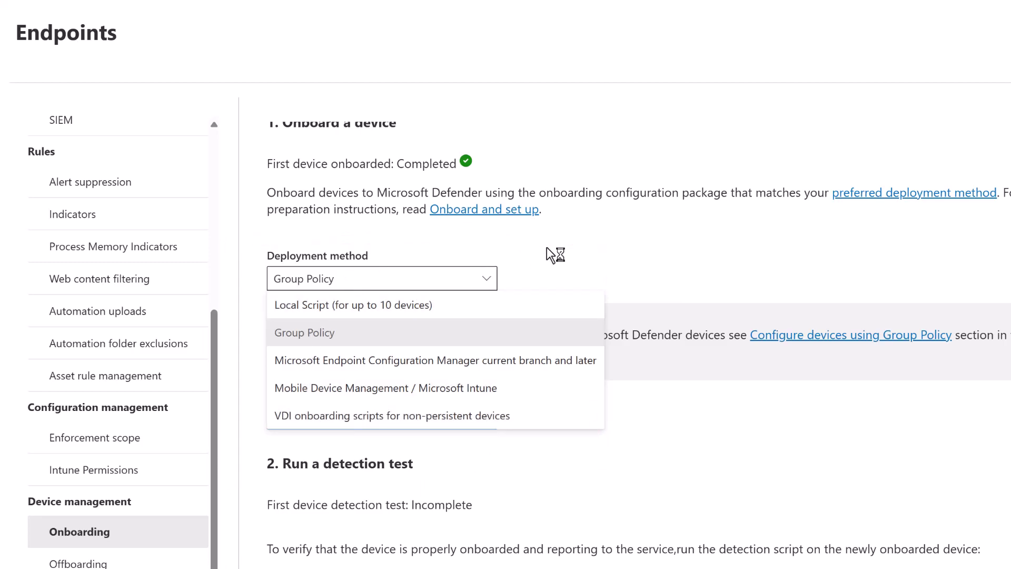
pyautogui.click(421, 388)
pyautogui.click(632, 251)
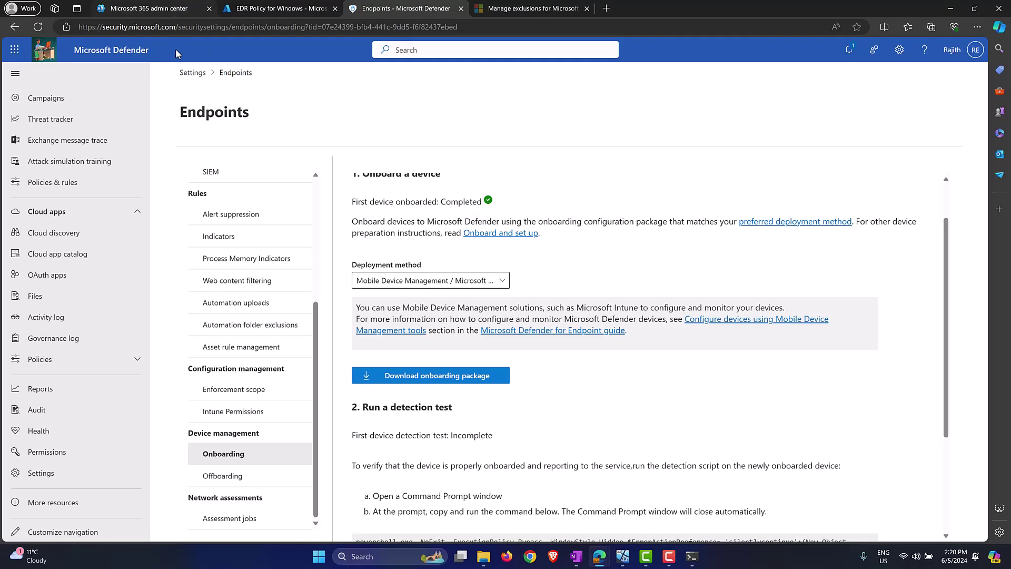
# Step: Switch to the Intune admin center and review the Microsoft Defender for Endpoint settings under Endpoint security
pyautogui.click(274, 8)
pyautogui.click(50, 165)
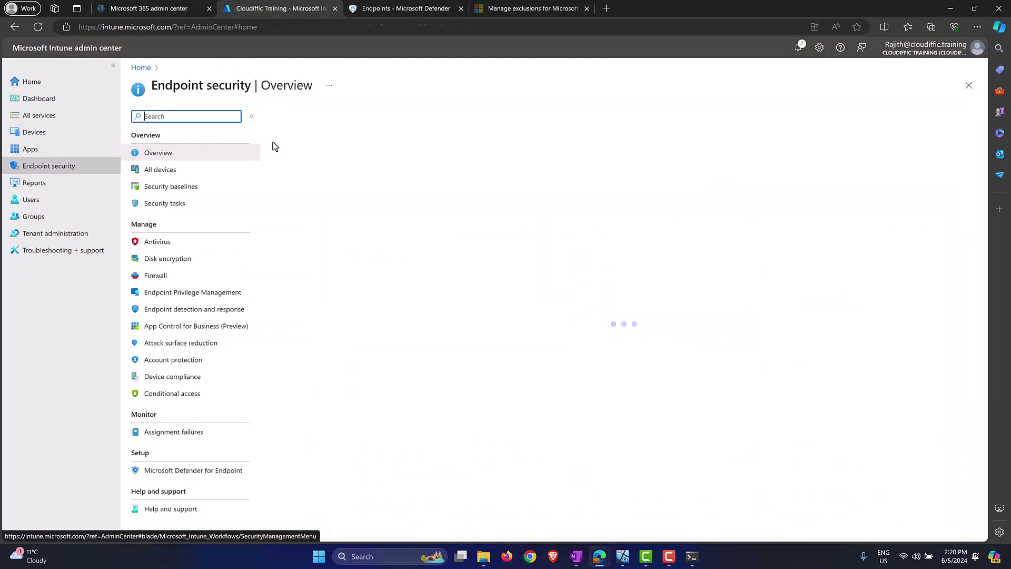
pyautogui.click(219, 473)
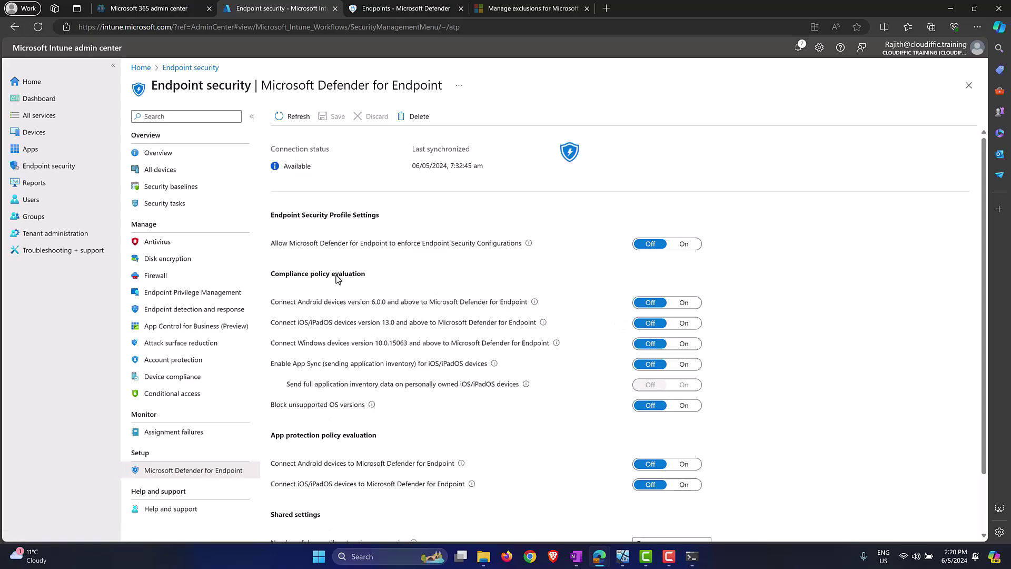
pyautogui.scroll(-2, 352, 358)
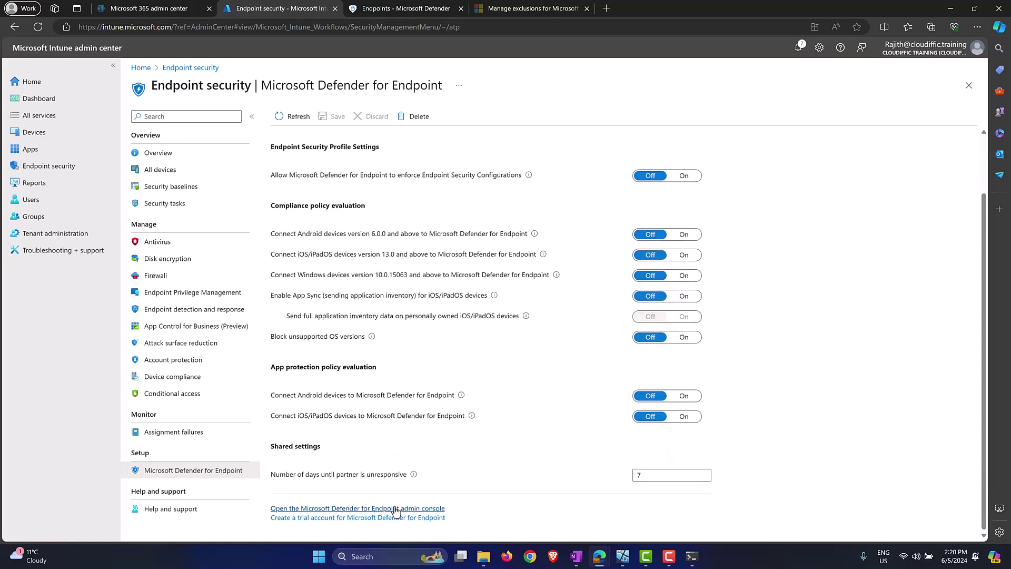
# Step: Return to the Defender portal and review the Endpoints advanced features down to the Microsoft Intune connection
pyautogui.click(400, 13)
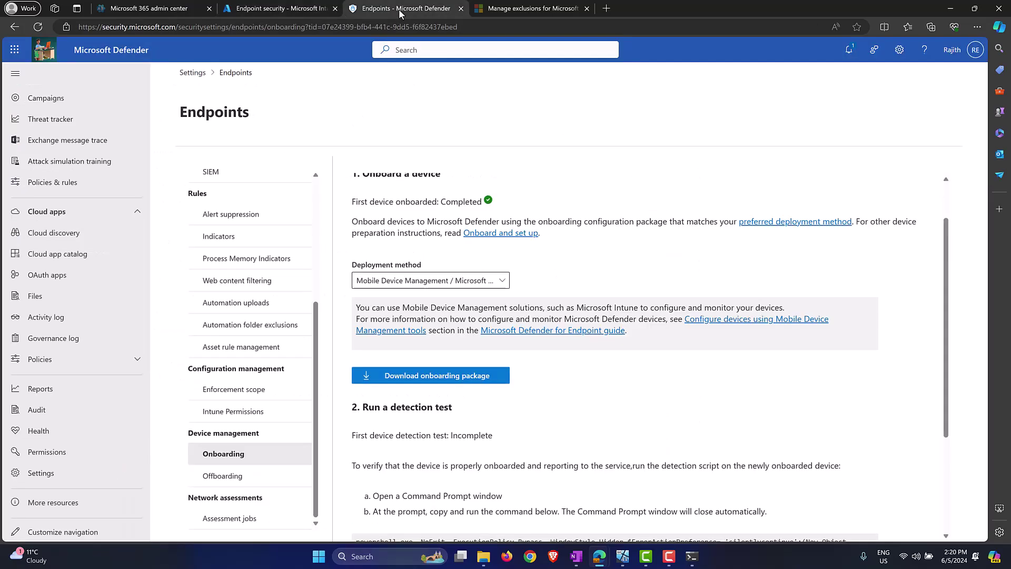
pyautogui.click(50, 475)
pyautogui.click(220, 217)
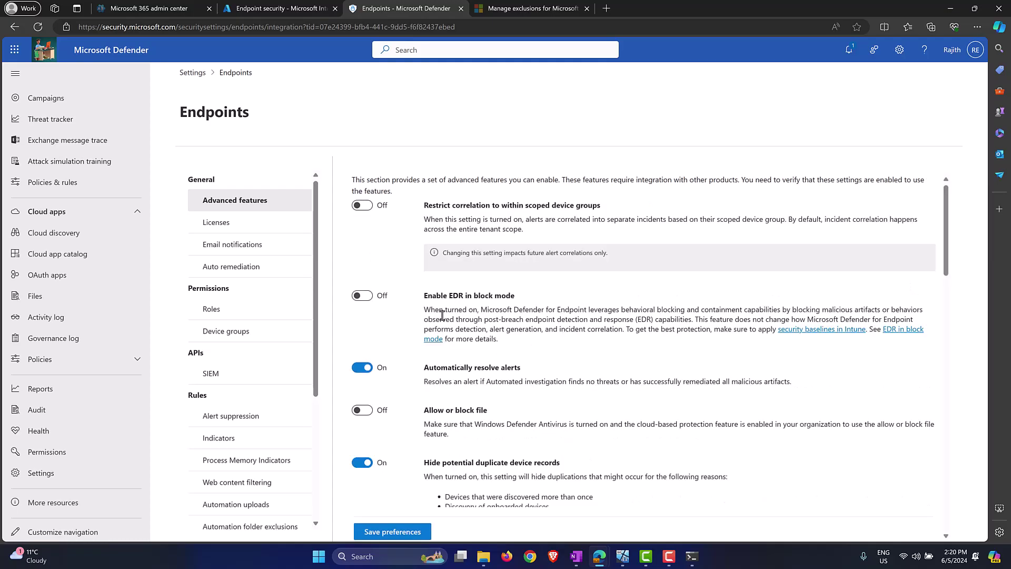
pyautogui.scroll(-10, 442, 311)
pyautogui.scroll(-5, 442, 318)
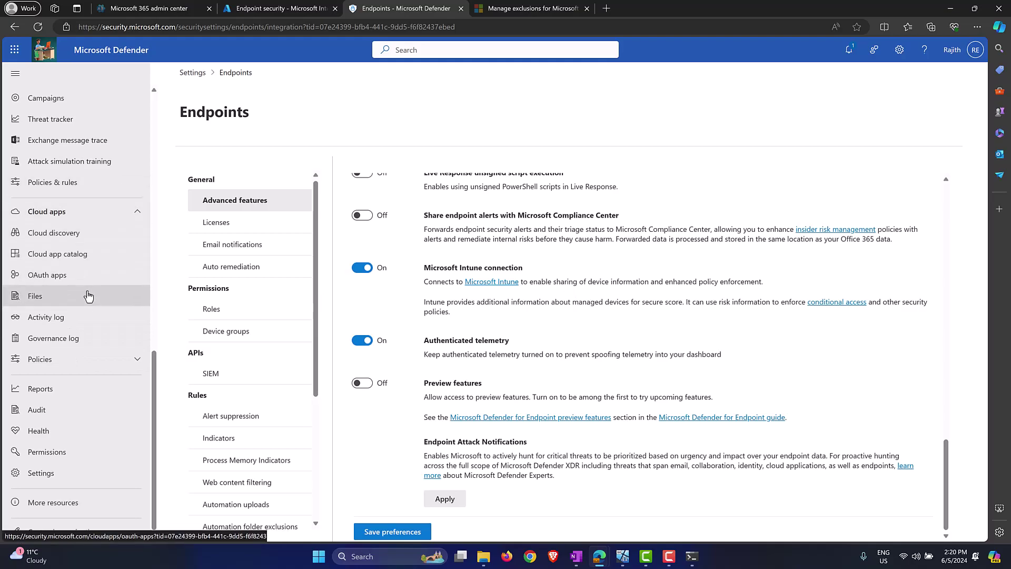
# Step: Open the Device Inventory and examine the cloudiffic-pc row, including its onboarding status and last device update
pyautogui.scroll(2, 85, 338)
pyautogui.scroll(3, 76, 331)
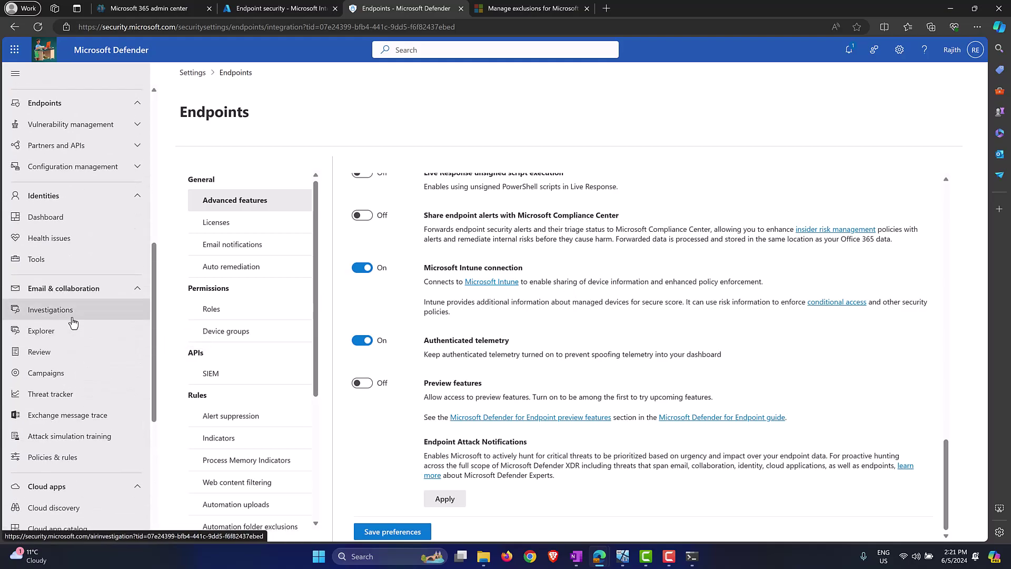
pyautogui.scroll(6, 72, 355)
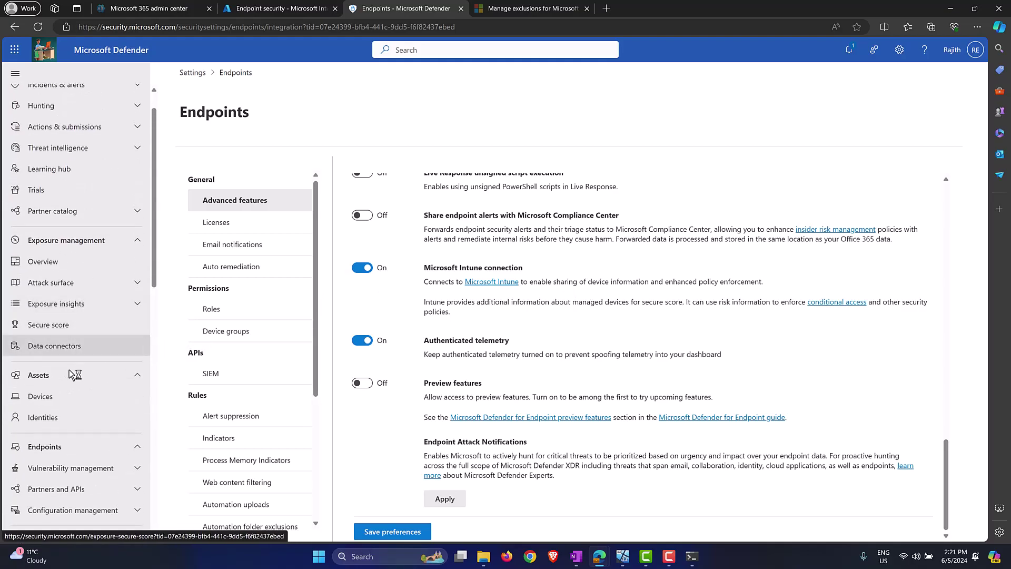
pyautogui.click(56, 394)
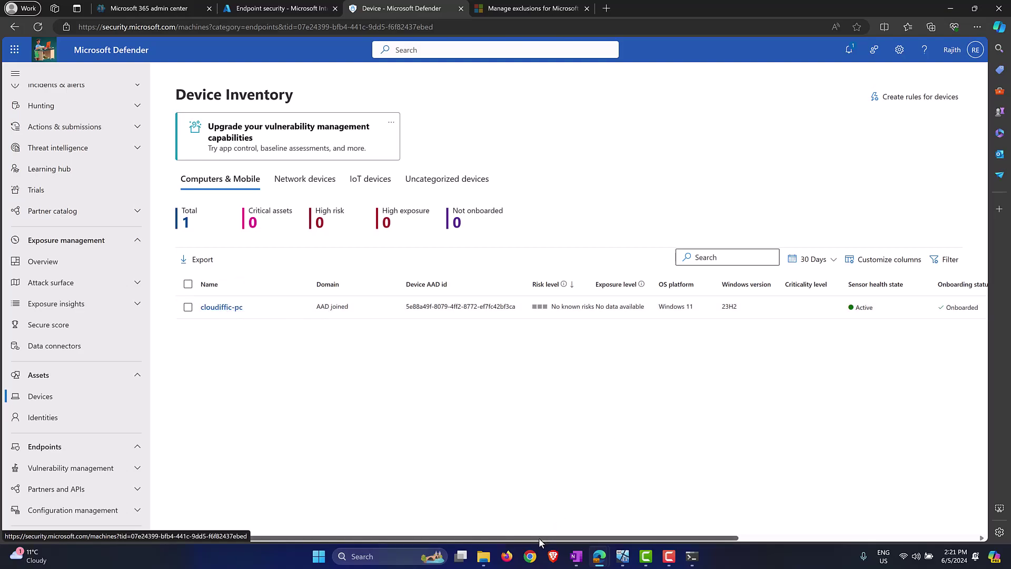
pyautogui.moveTo(540, 538); pyautogui.dragTo(561, 538)
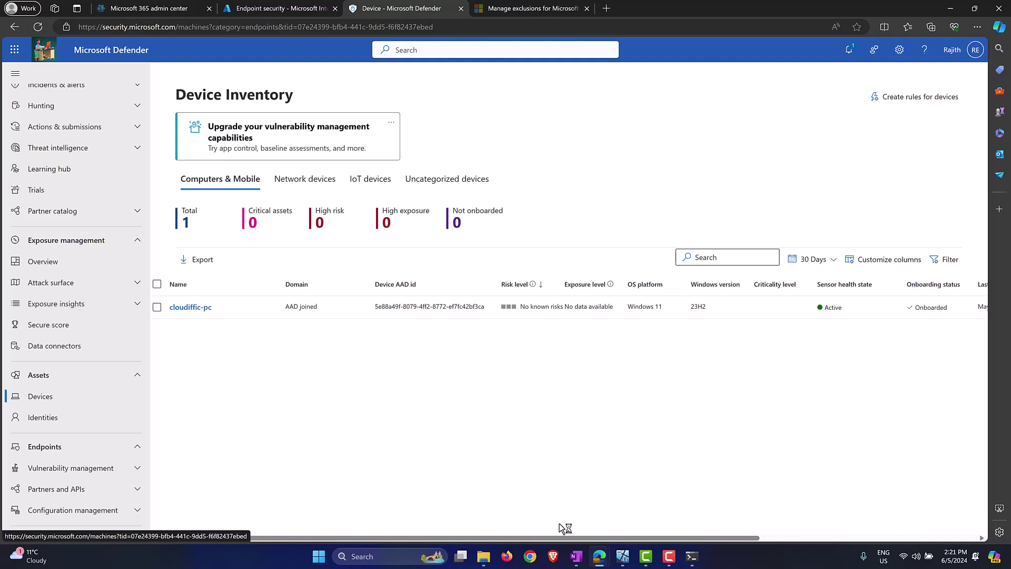
pyautogui.moveTo(545, 538); pyautogui.dragTo(668, 538)
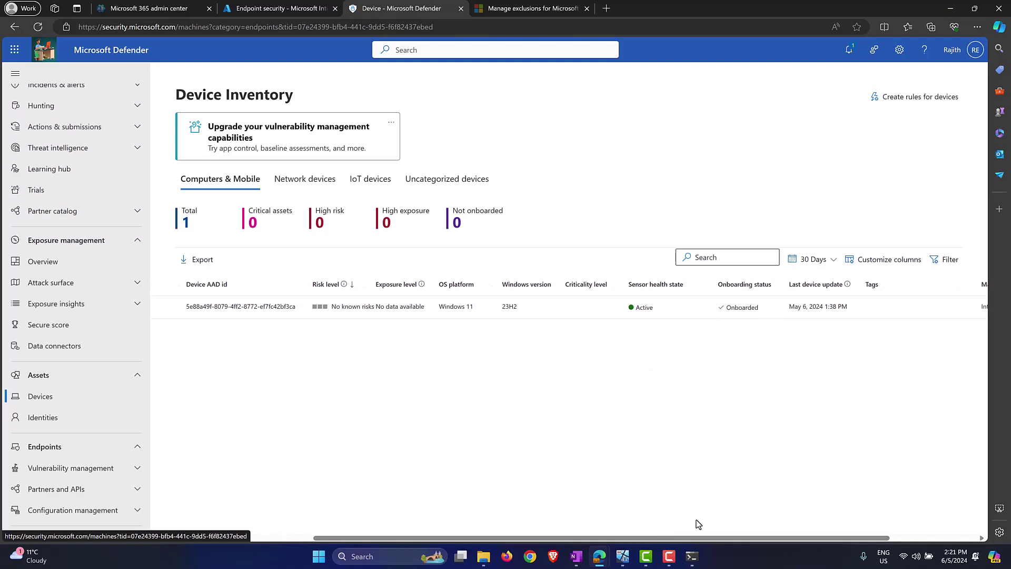
pyautogui.moveTo(668, 538); pyautogui.dragTo(464, 540)
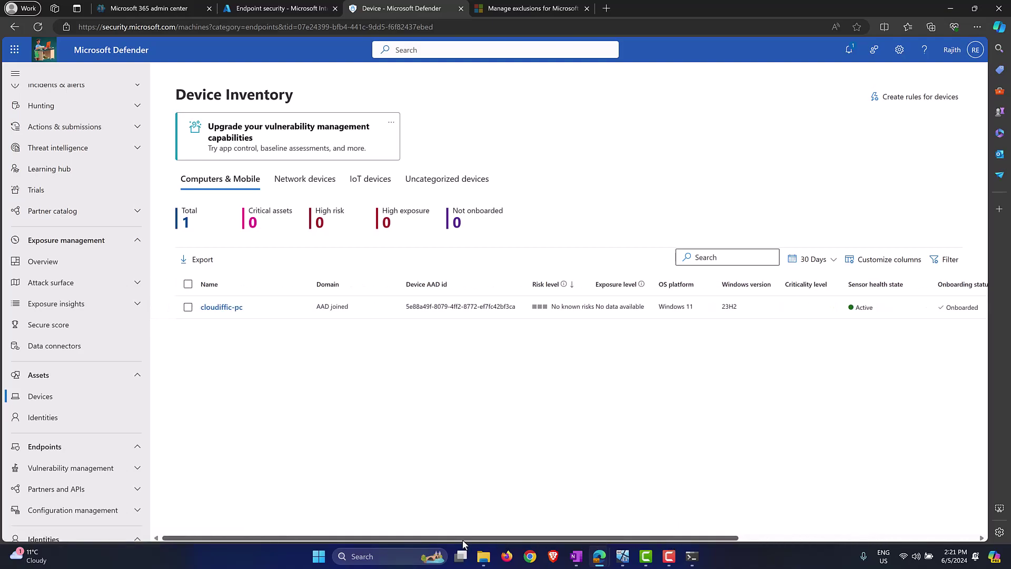